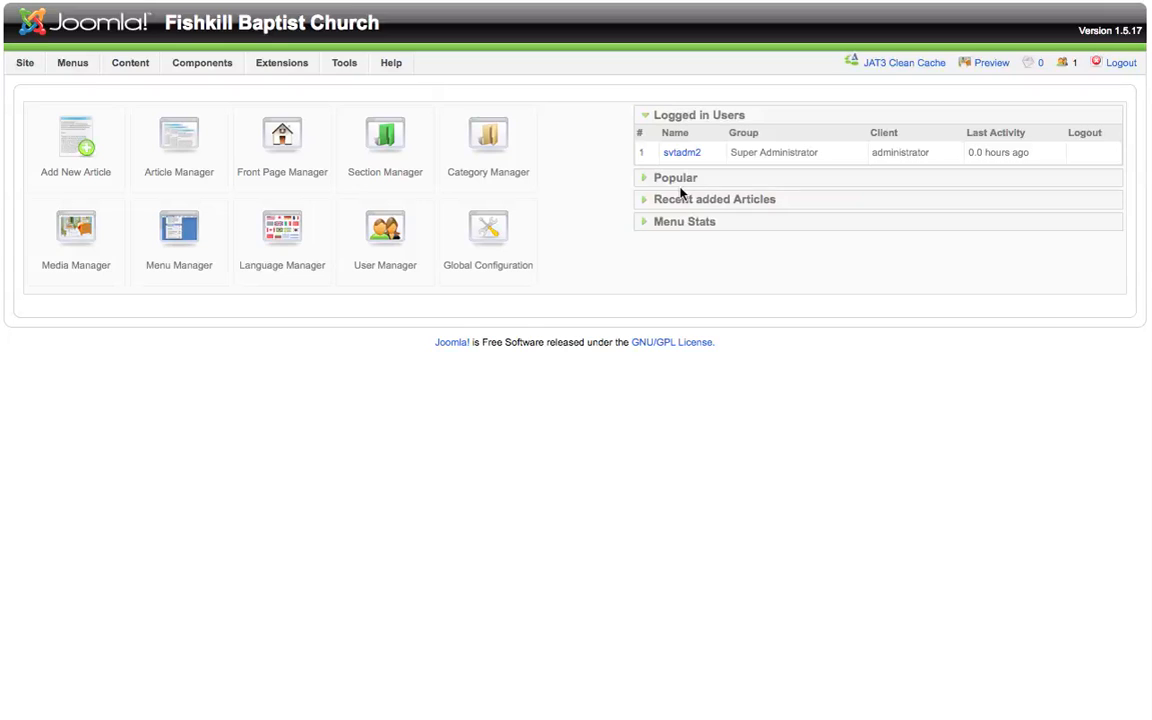
# Step: Open the Preachit component's control panel and review its overview icons and statistics
pyautogui.click(192, 66)
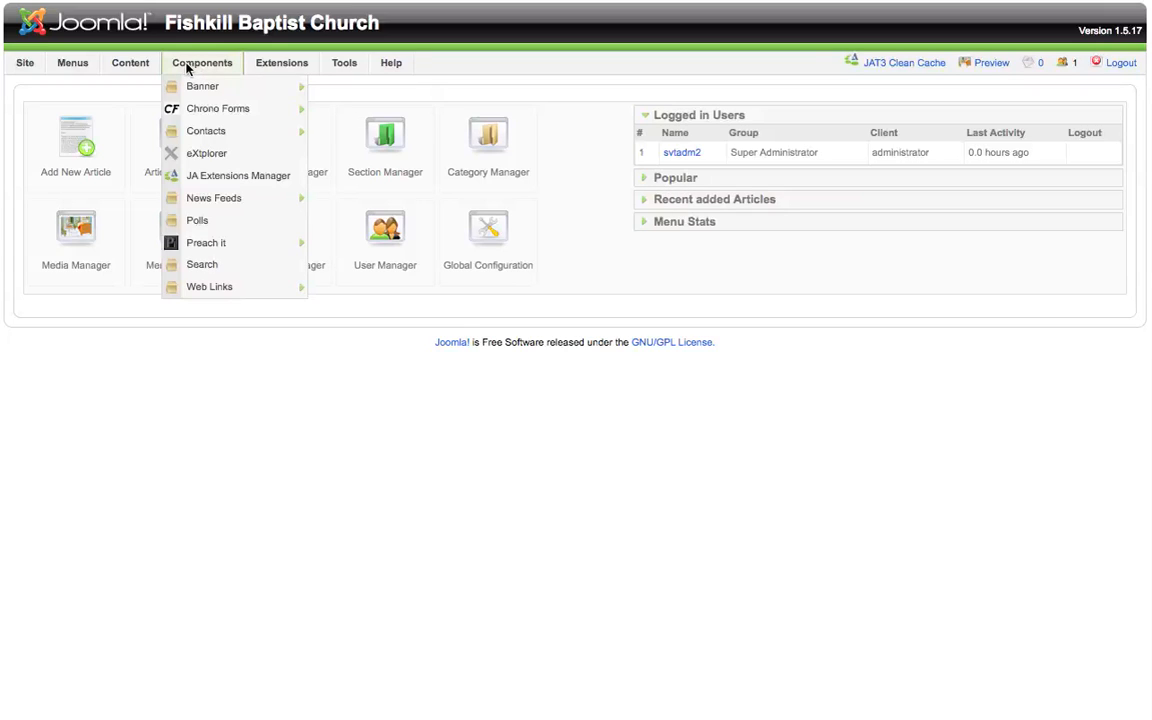
pyautogui.moveTo(244, 253)
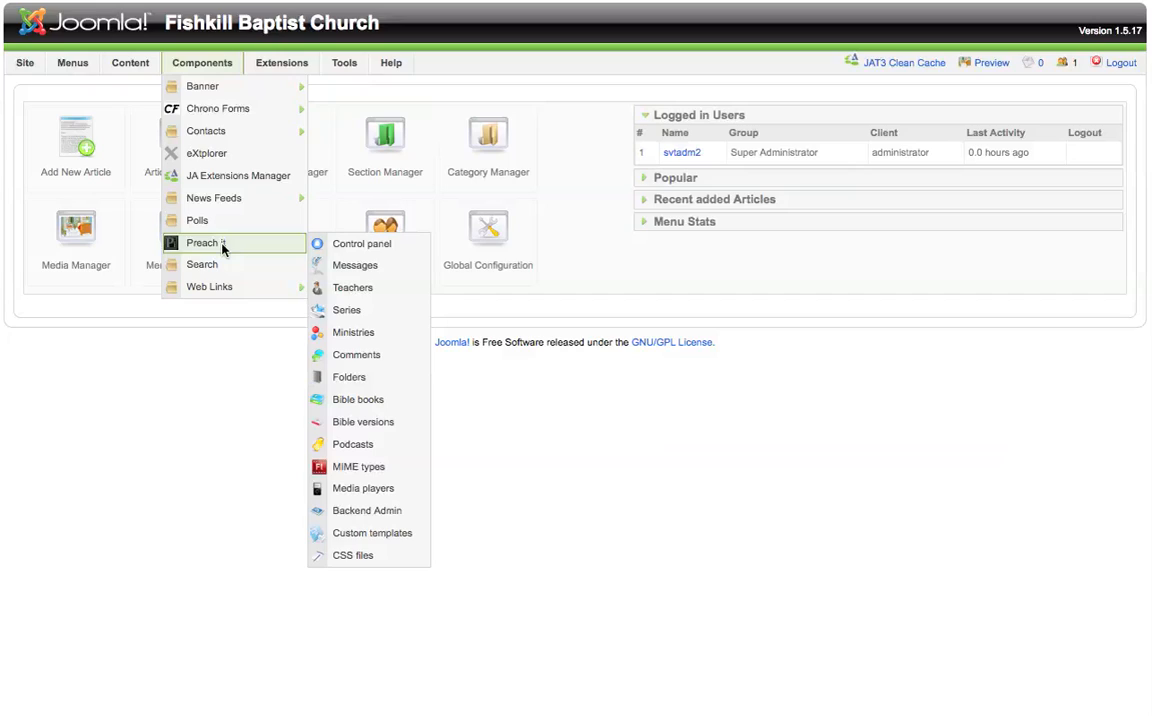
pyautogui.click(366, 245)
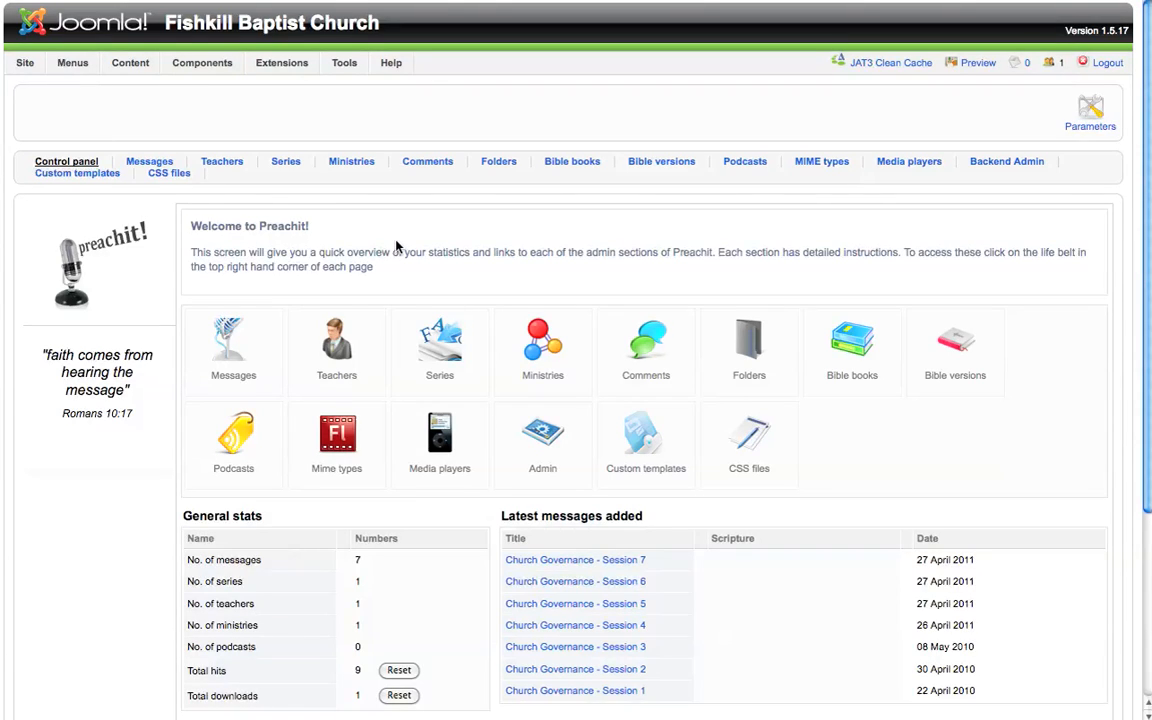
pyautogui.scroll(-1, 396, 245)
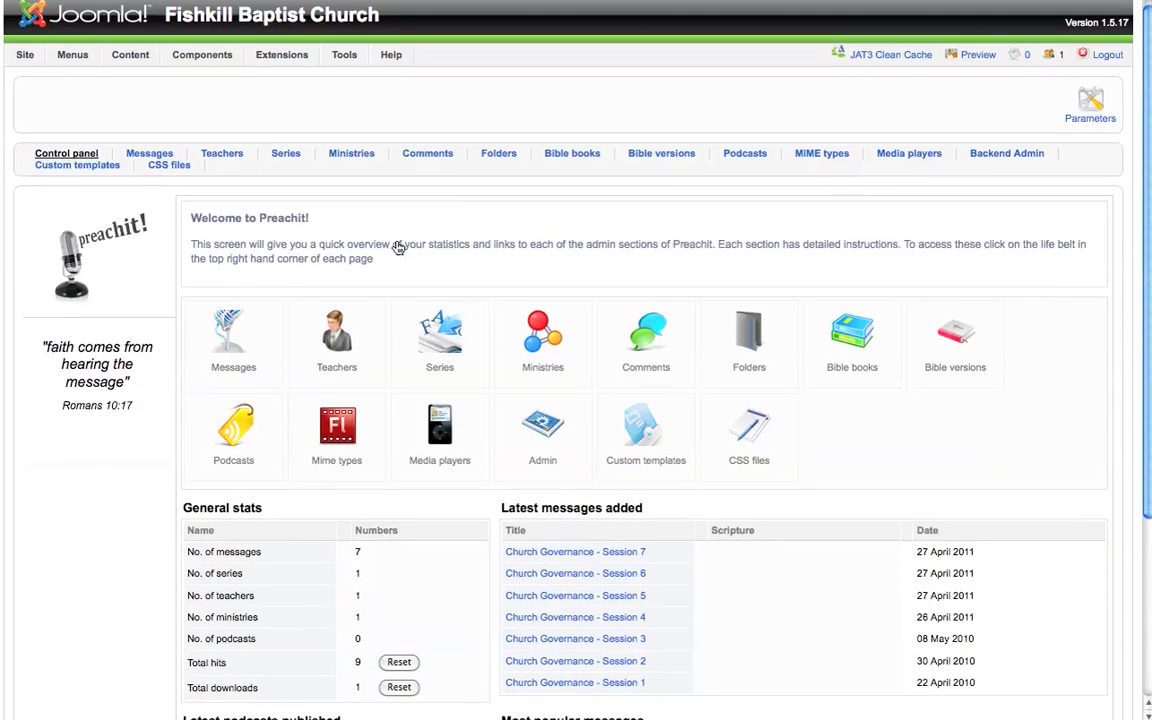
pyautogui.scroll(-1, 398, 247)
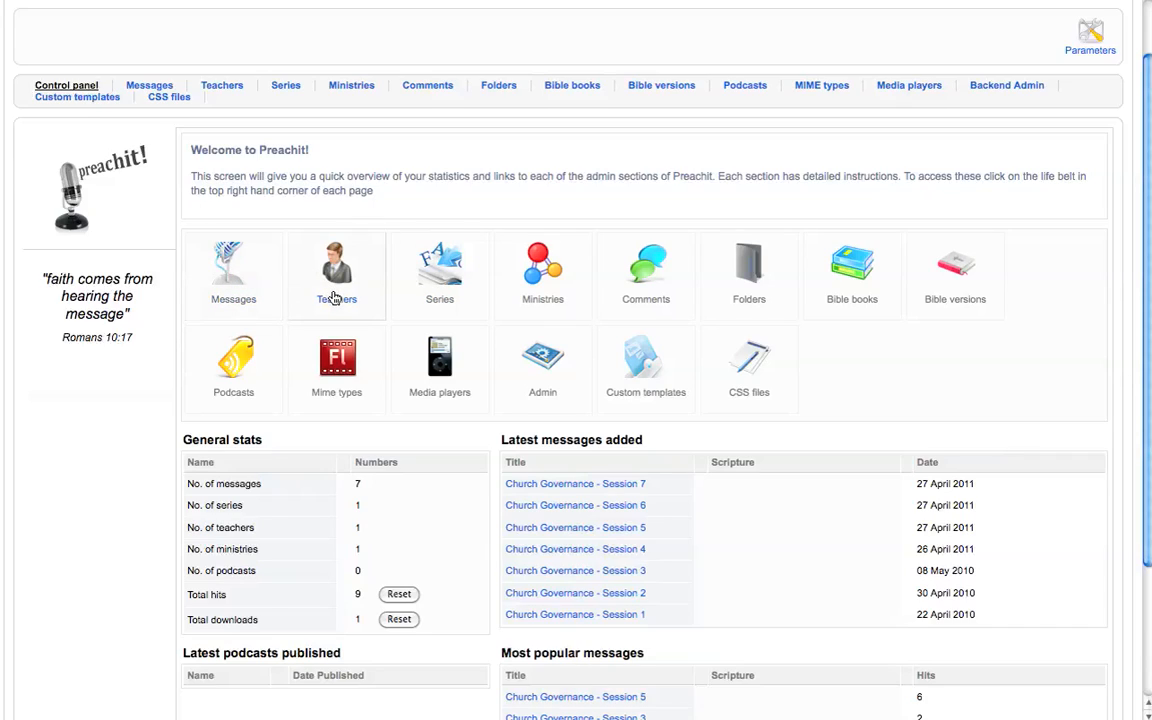
# Step: Open the Fishkill Baptist Church Sermons ministry for editing from the Ministries list
pyautogui.click(540, 280)
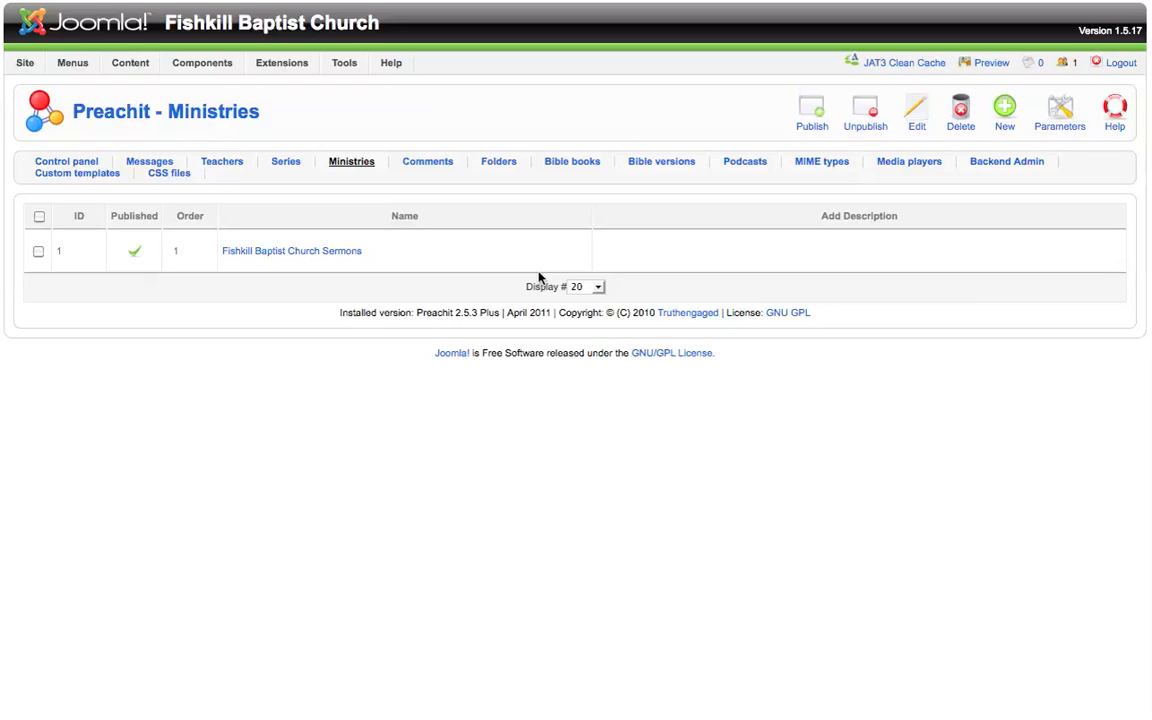
pyautogui.click(306, 258)
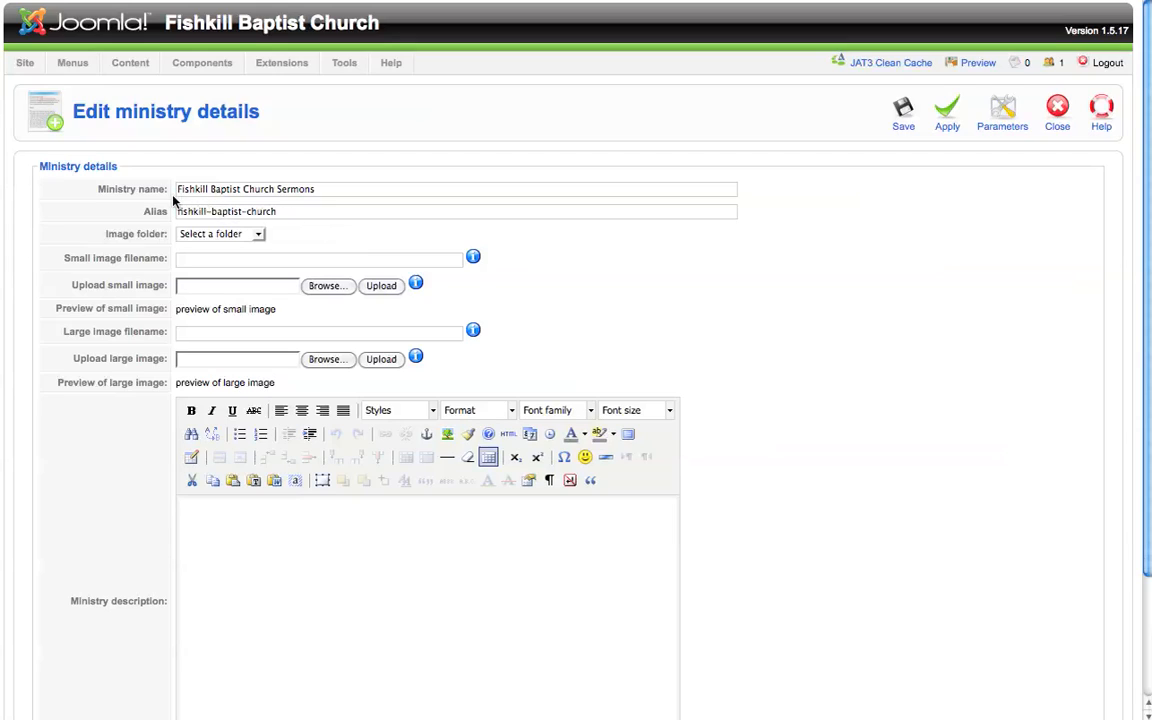
# Step: Examine the image folder options and the small-image file browser without choosing anything
pyautogui.click(259, 237)
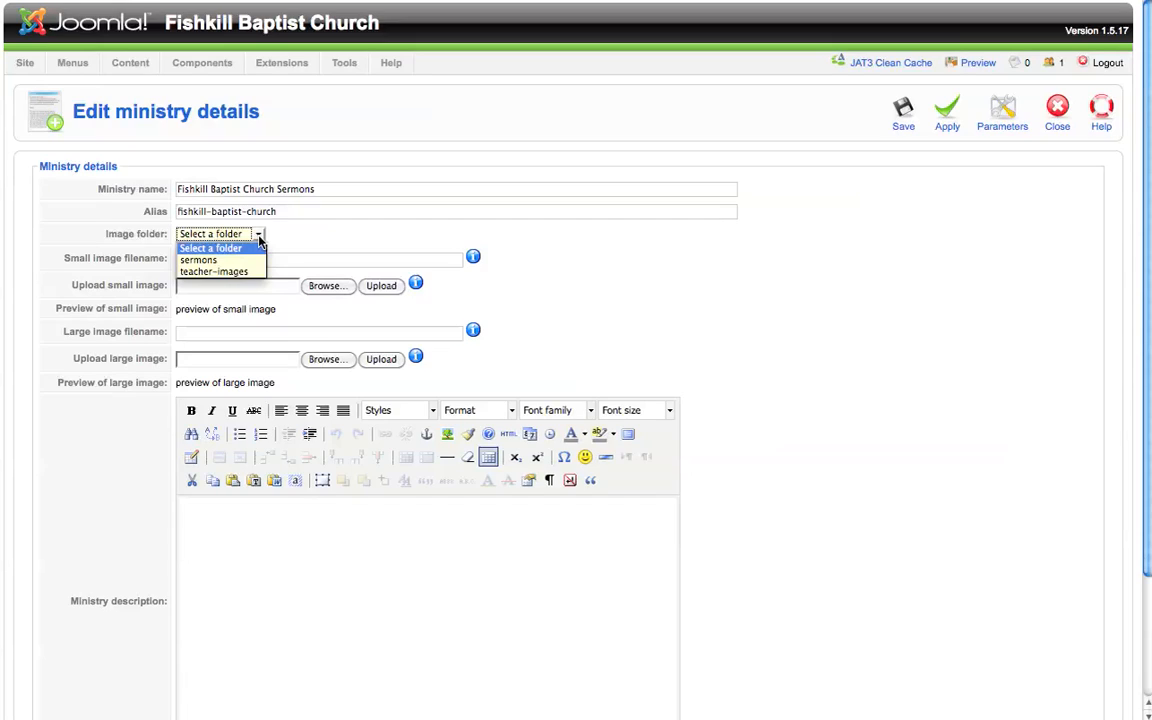
pyautogui.click(259, 237)
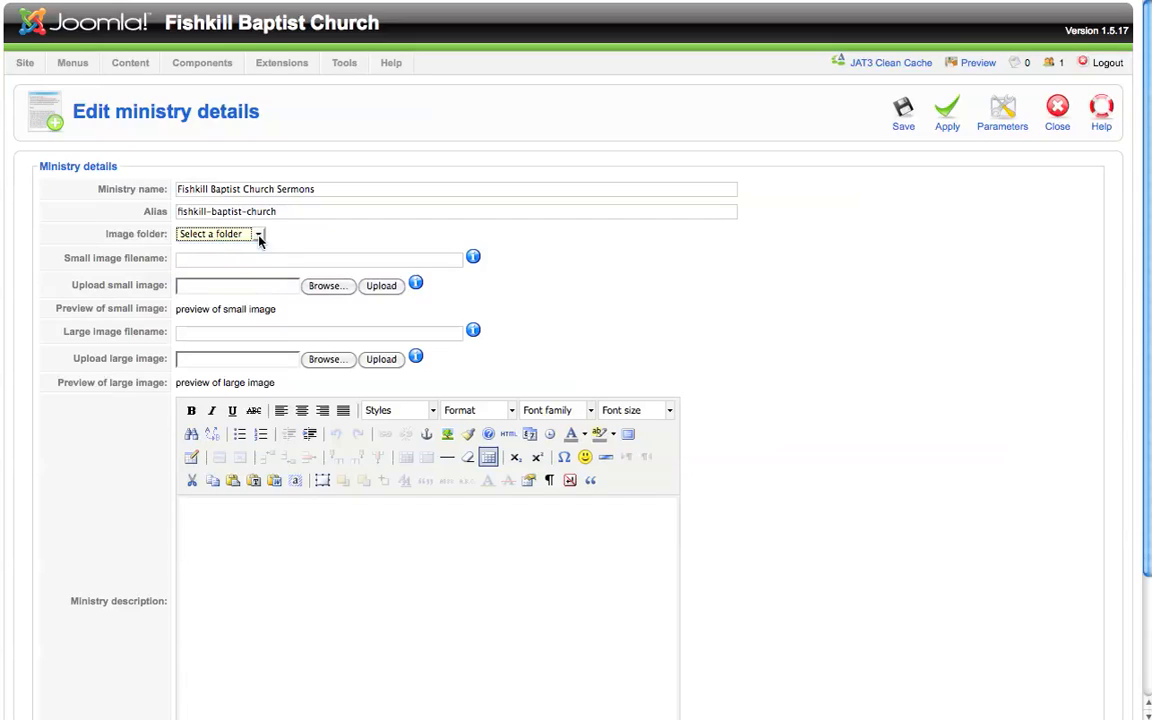
pyautogui.click(205, 285)
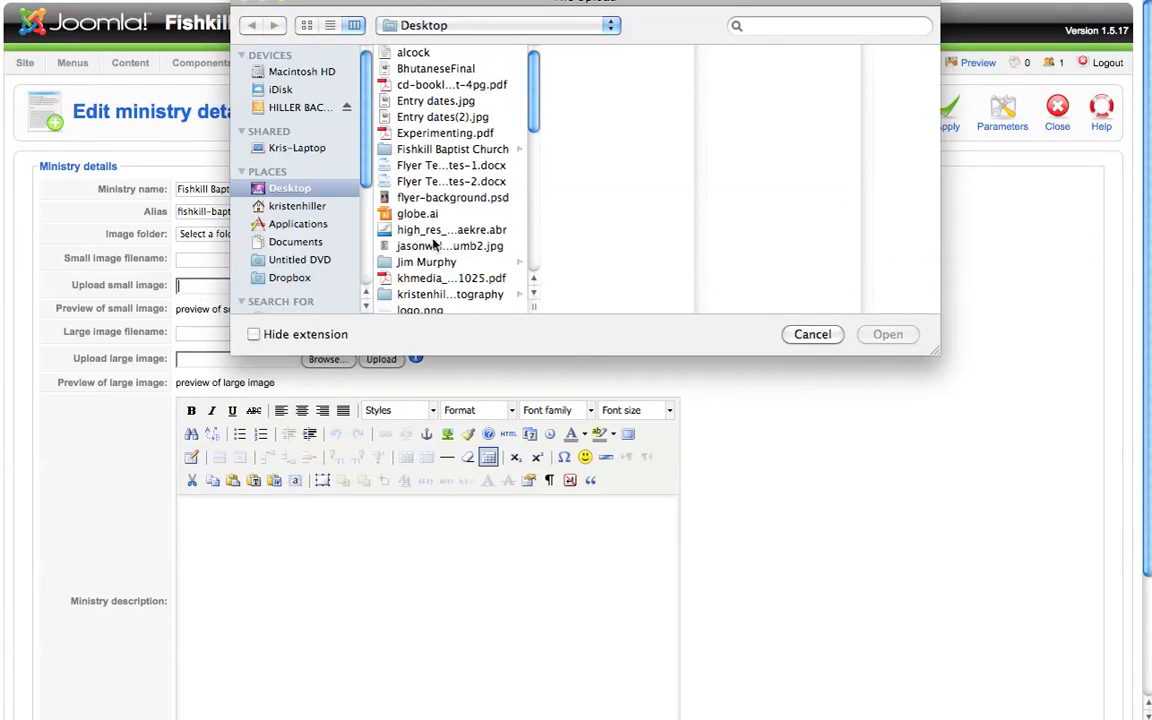
pyautogui.click(812, 334)
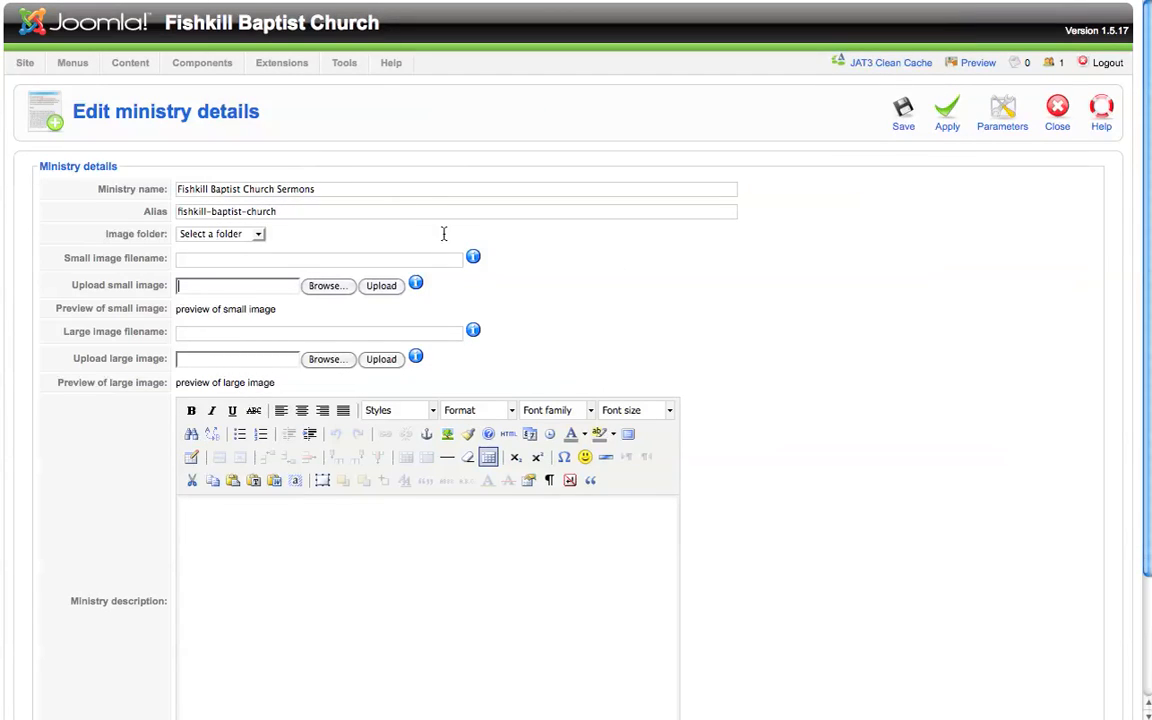
# Step: Review the ministry description area and save the ministry details
pyautogui.scroll(-1, 442, 234)
pyautogui.scroll(-3, 443, 236)
pyautogui.click(240, 383)
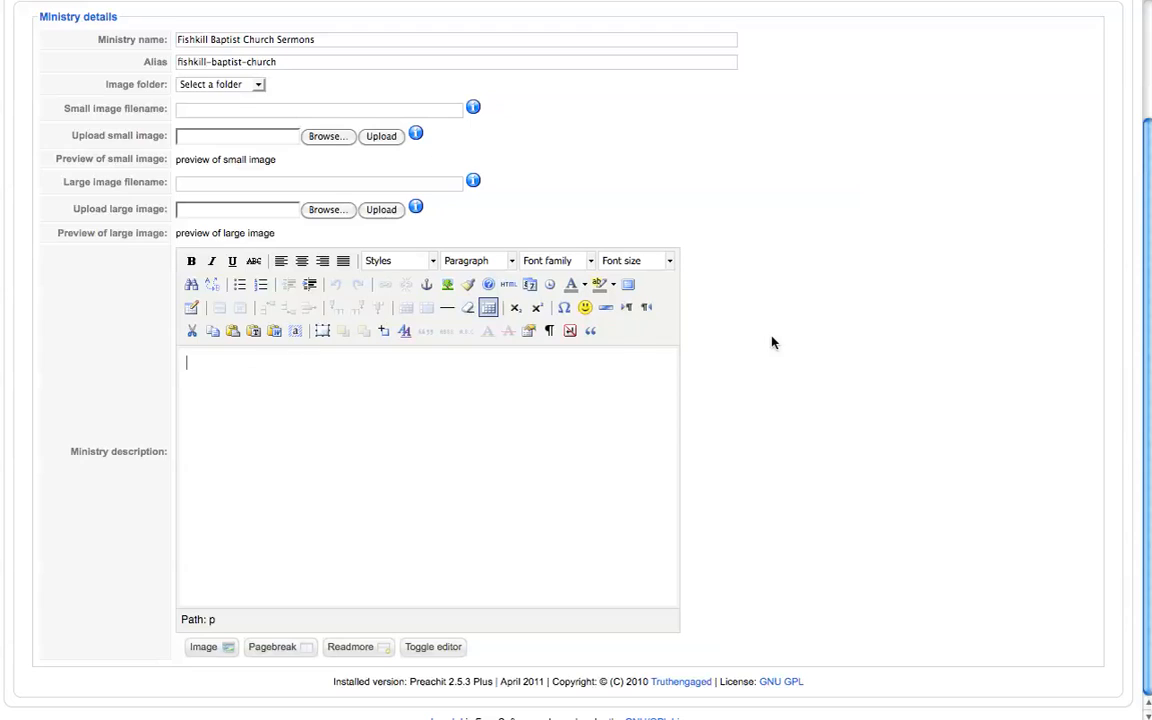
pyautogui.scroll(3, 771, 339)
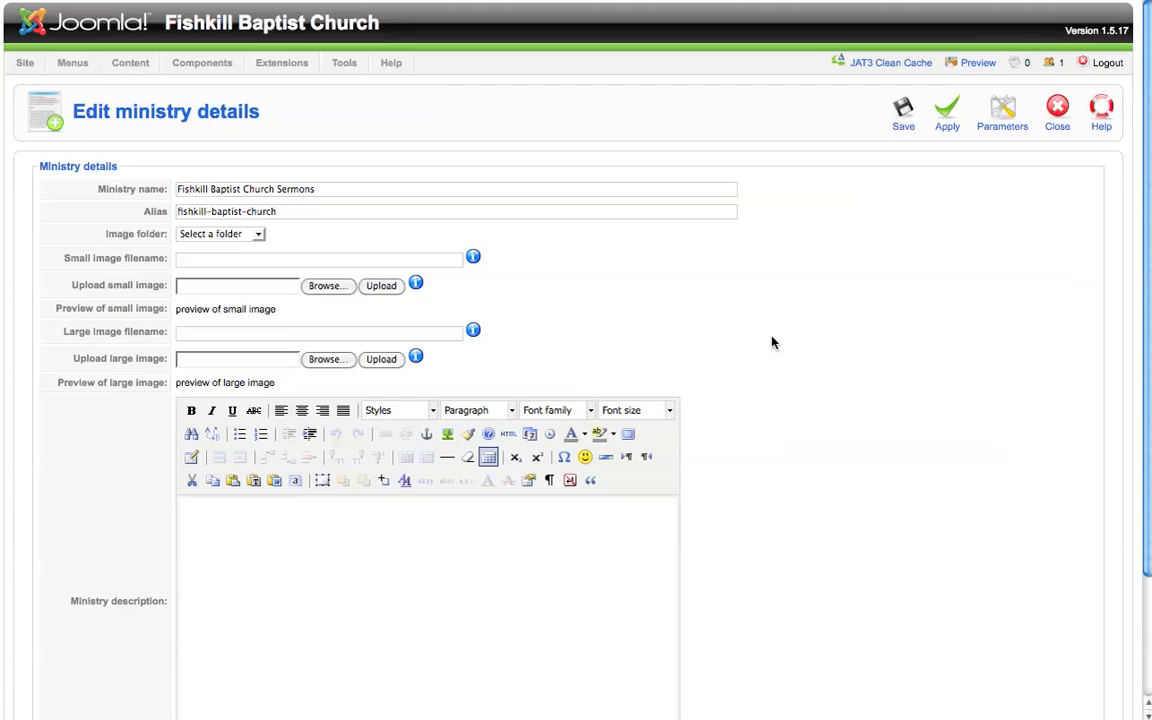
pyautogui.click(899, 114)
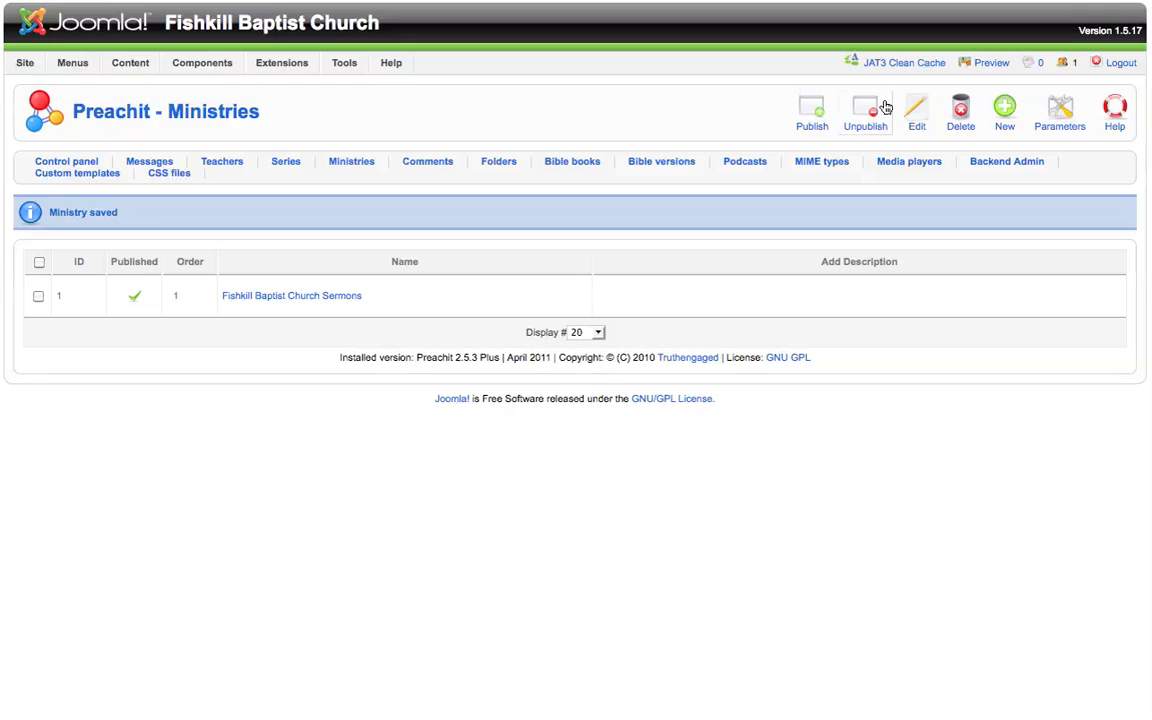
pyautogui.click(1006, 113)
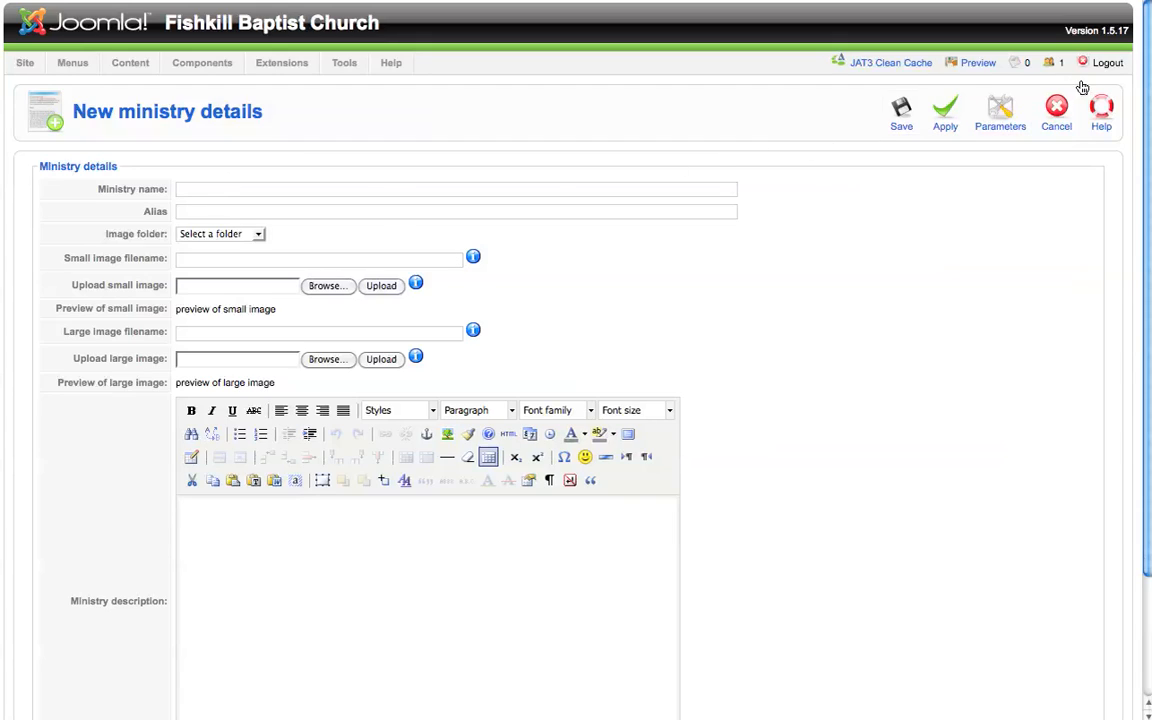
pyautogui.click(1057, 113)
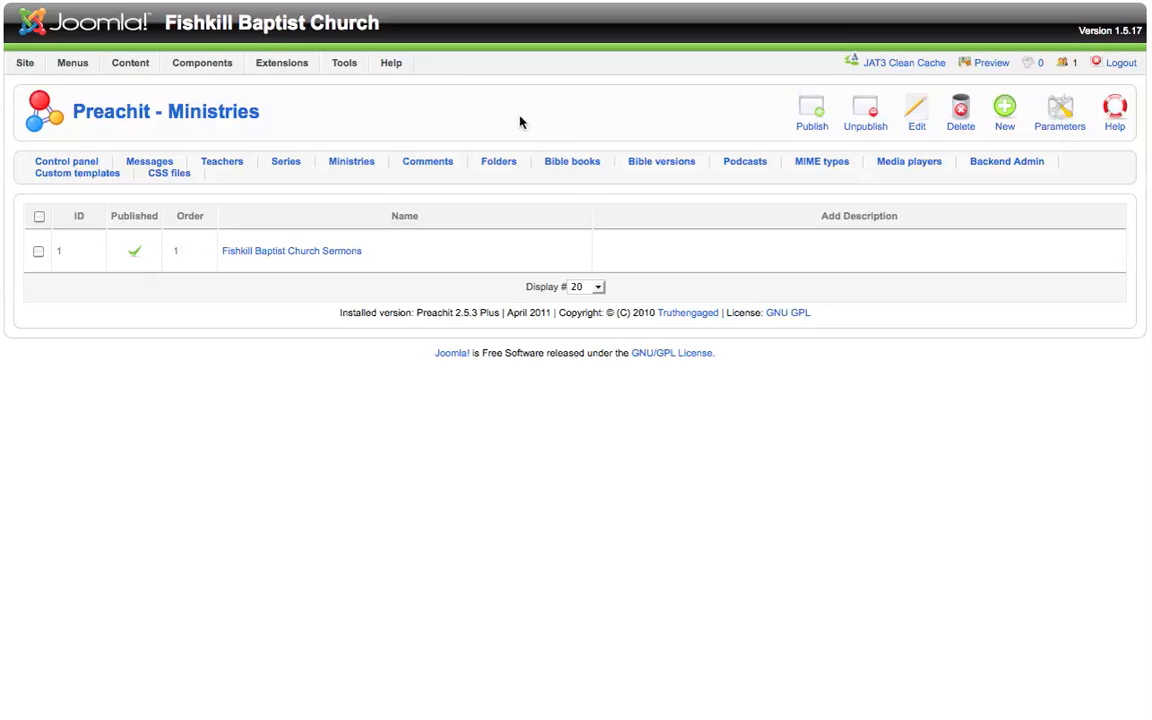
# Step: Open the Church Governance series for editing from the Series list
pyautogui.click(285, 164)
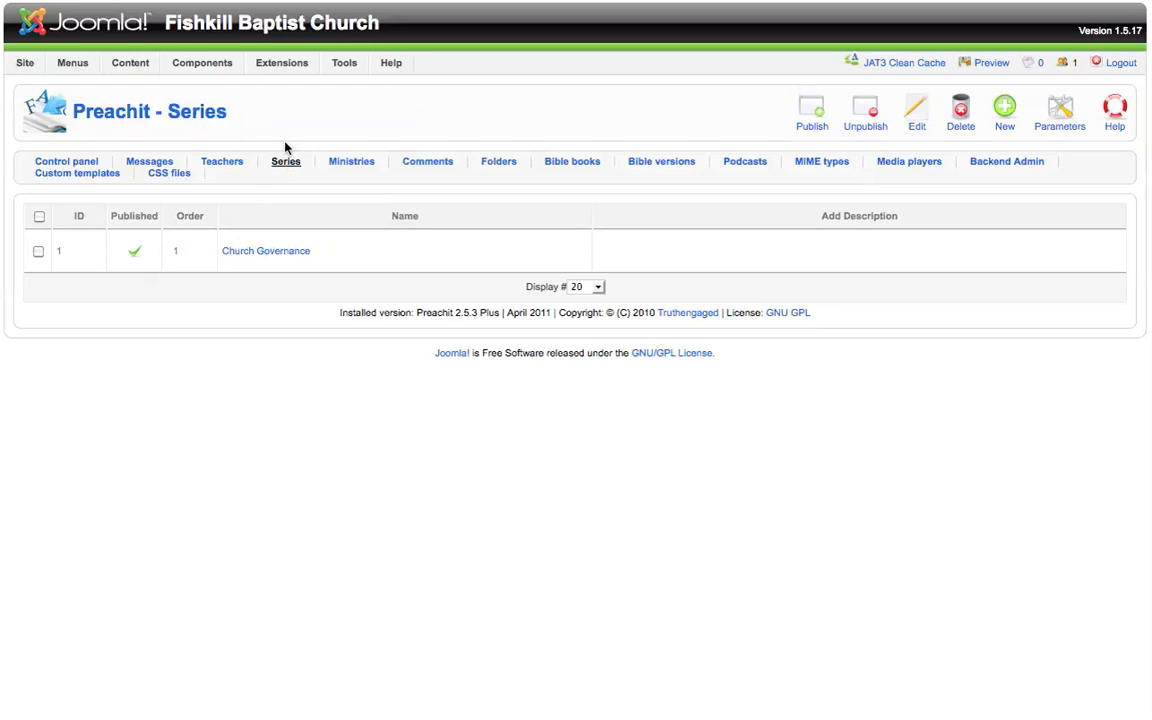
pyautogui.click(255, 254)
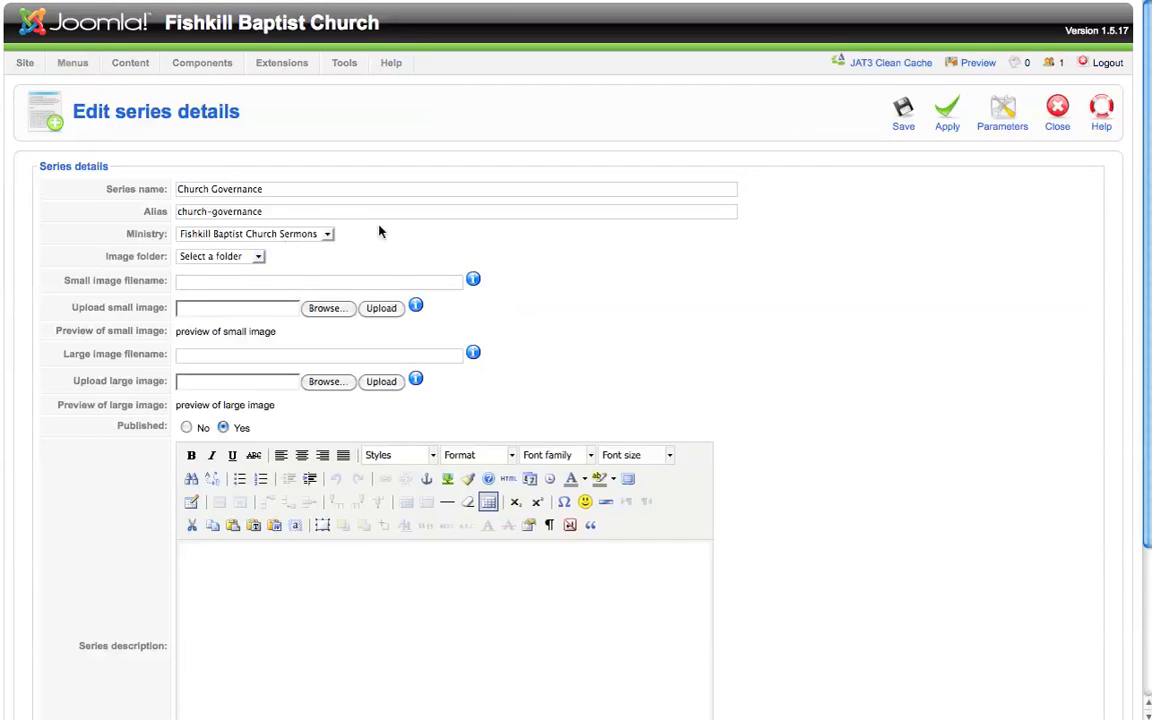
# Step: Review the series fields, including ministry and published status, and save the Church Governance series
pyautogui.scroll(-3, 383, 230)
pyautogui.scroll(-1, 384, 230)
pyautogui.scroll(2, 384, 230)
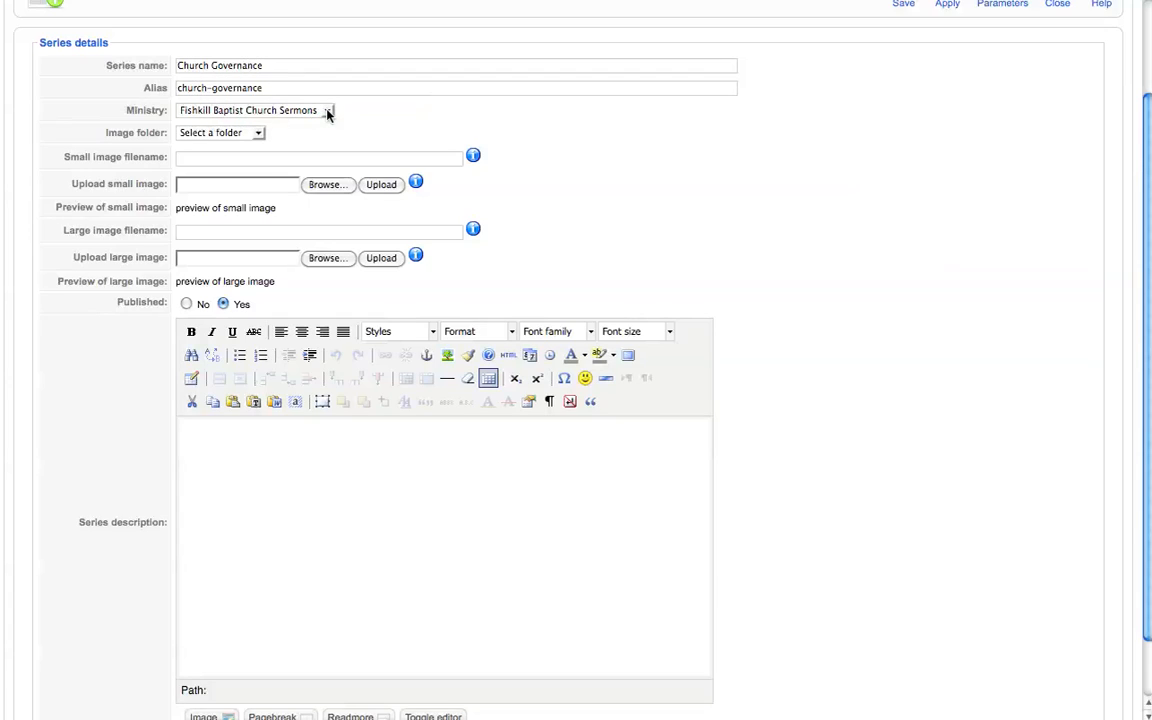
pyautogui.scroll(3, 627, 182)
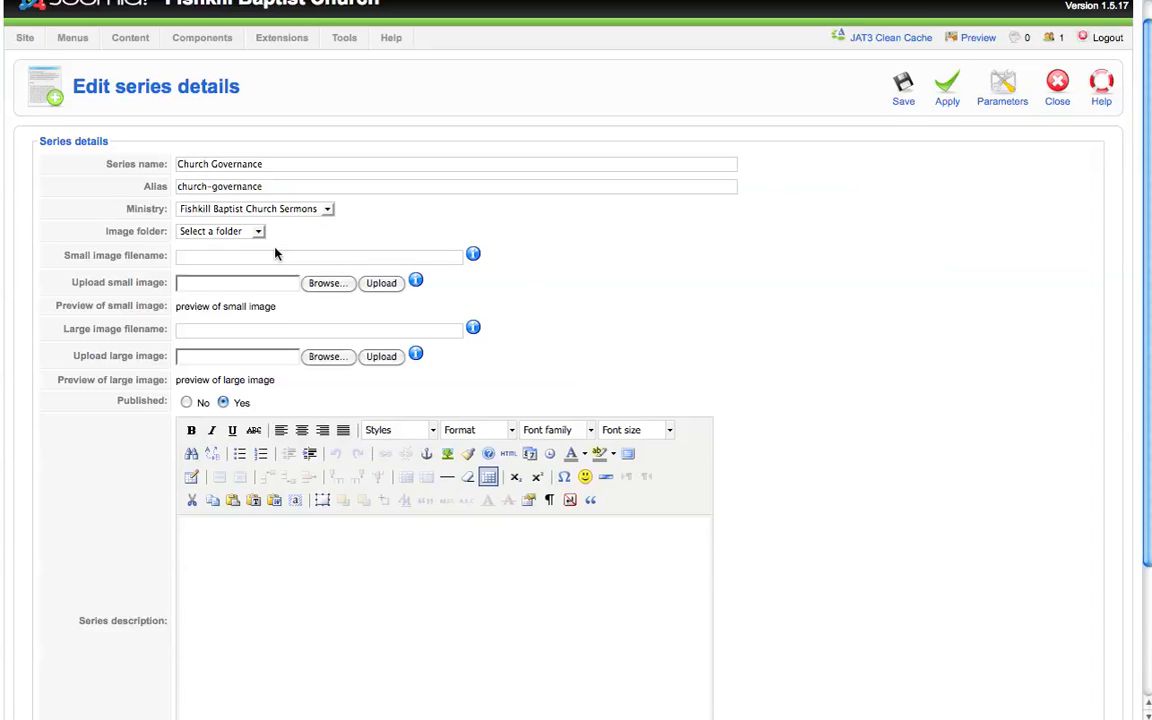
pyautogui.scroll(-3, 276, 253)
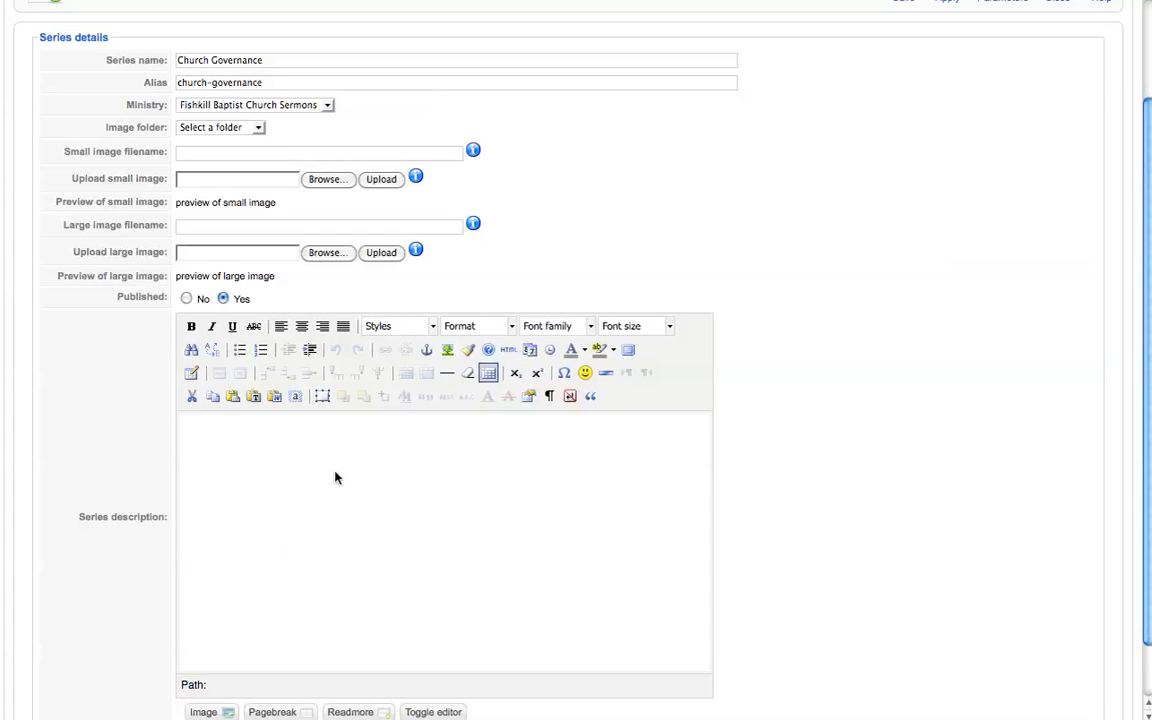
pyautogui.scroll(3, 884, 363)
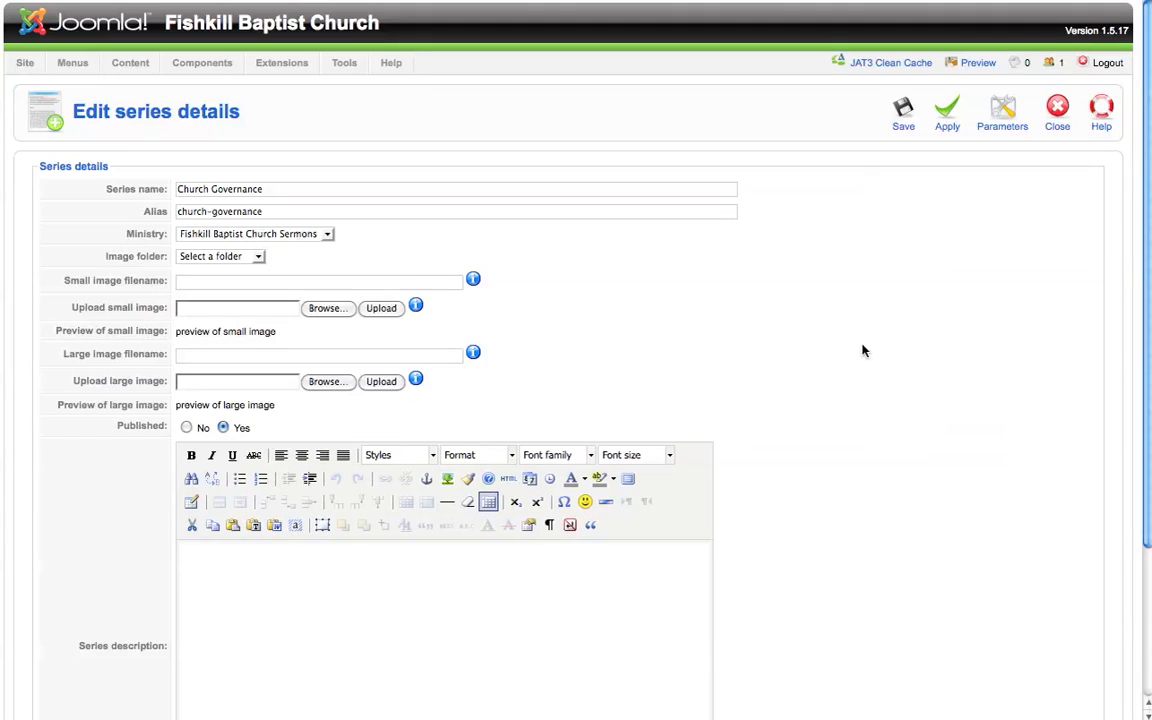
pyautogui.click(903, 120)
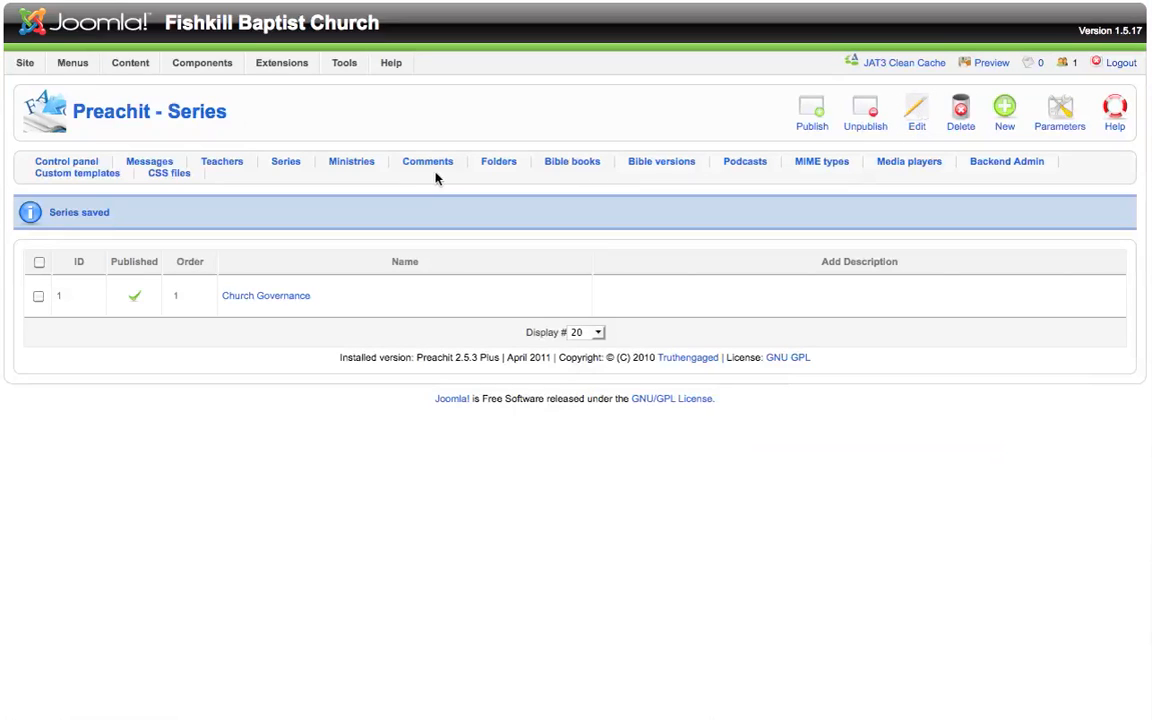
# Step: Unpublish and then republish the Church Governance series from the list
pyautogui.click(136, 302)
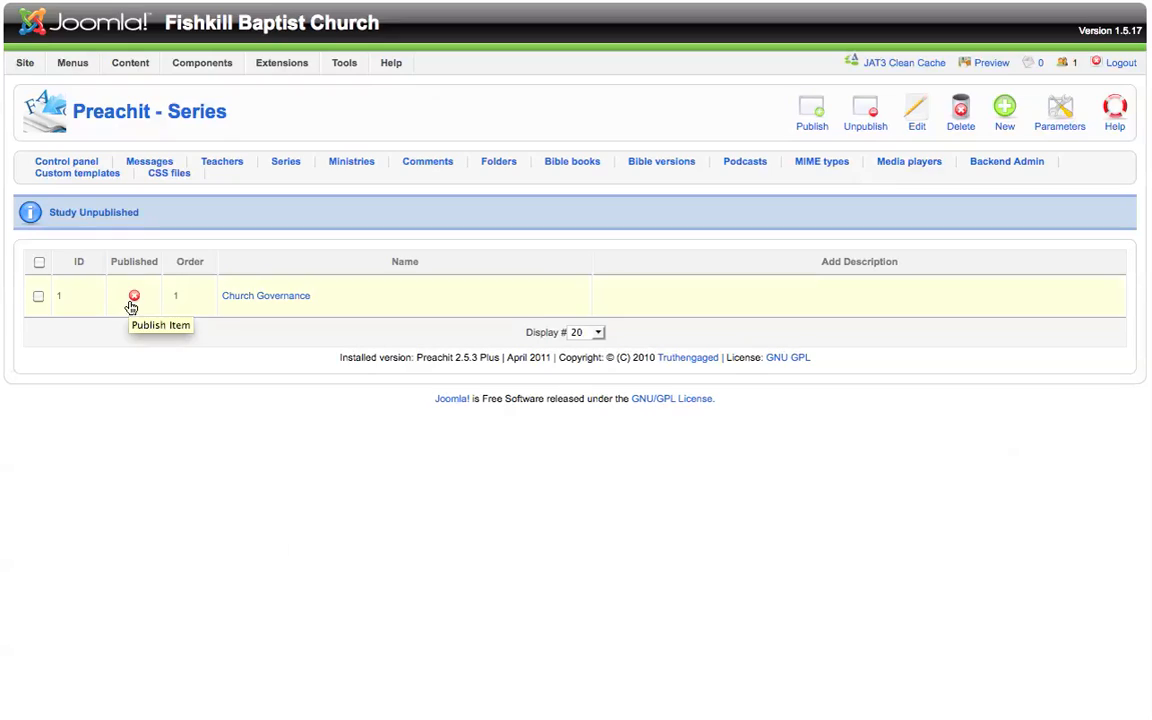
pyautogui.click(135, 298)
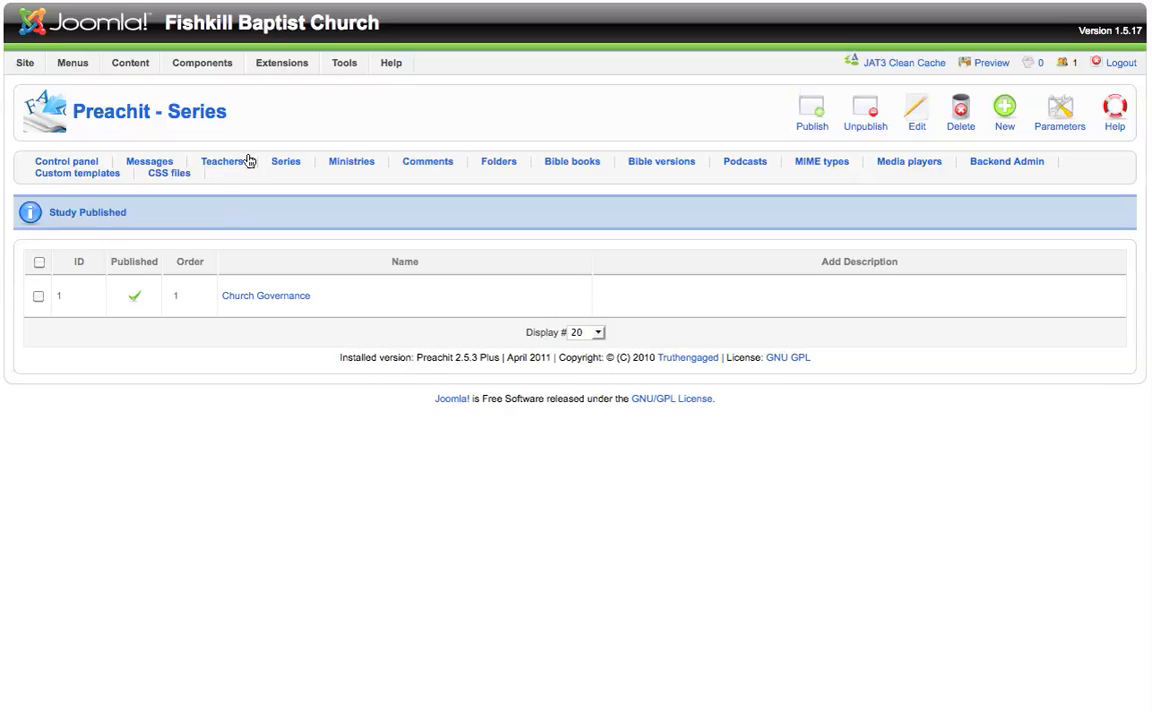
# Step: Open the Messages list and check the options in the teacher filter
pyautogui.click(150, 162)
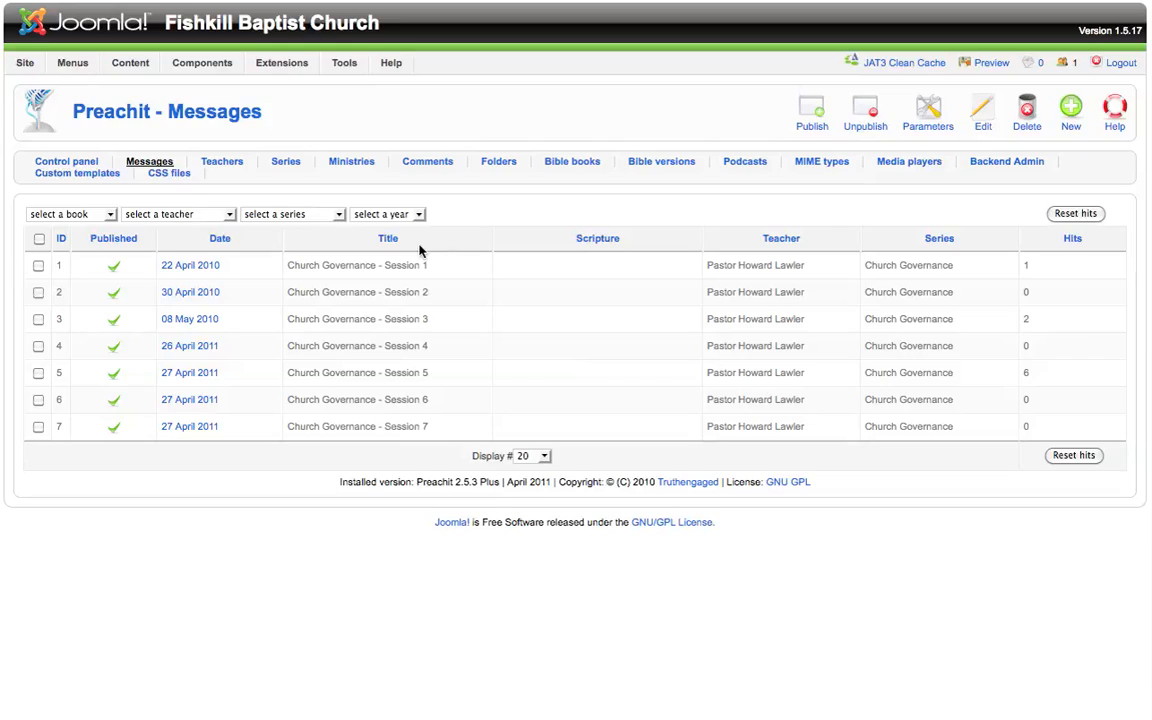
pyautogui.click(229, 219)
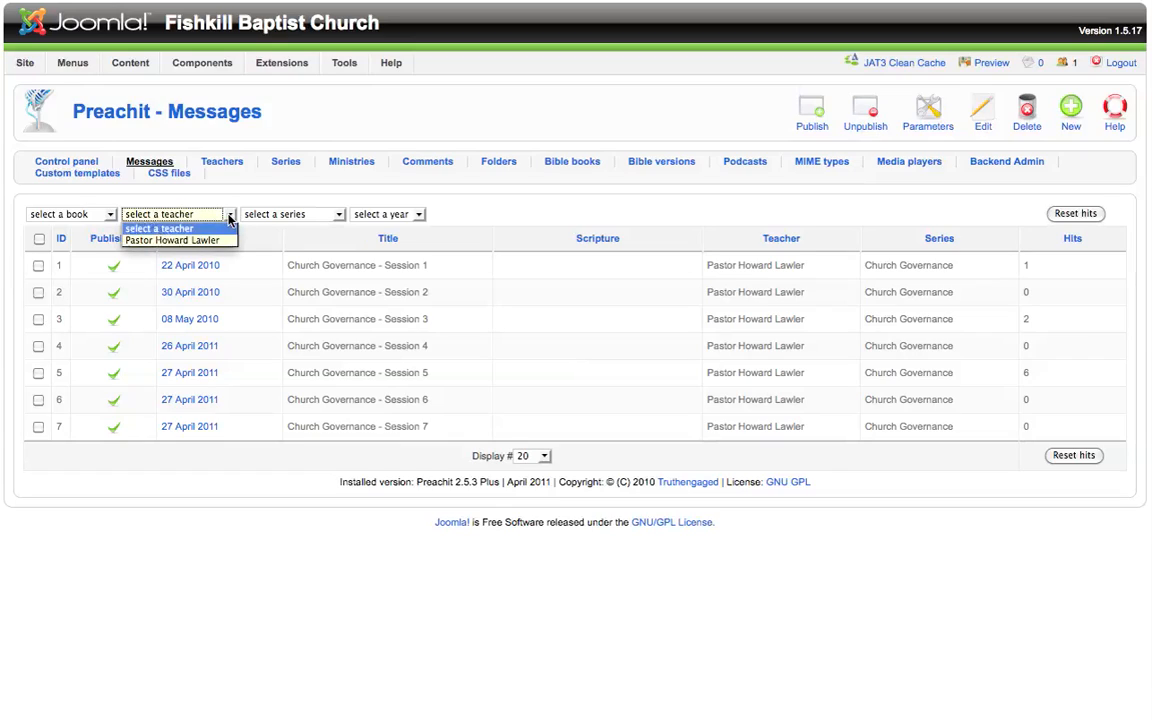
pyautogui.click(229, 219)
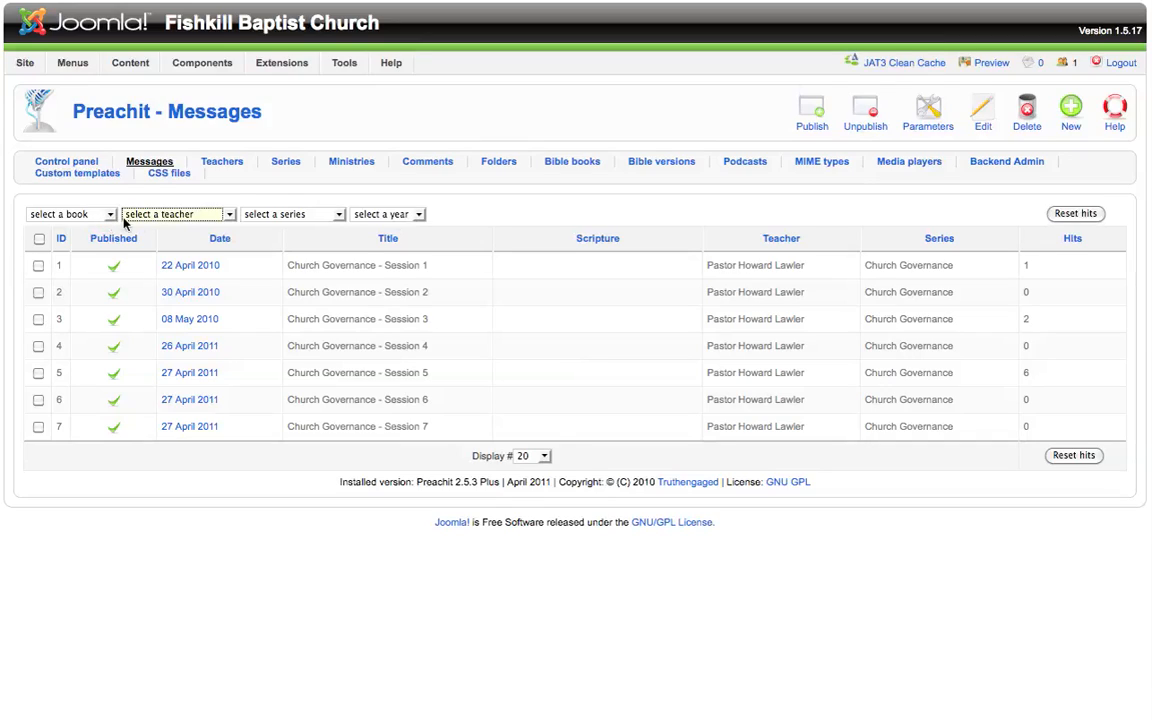
# Step: Open the Church Governance - Session 1 message for editing and review its details
pyautogui.click(192, 270)
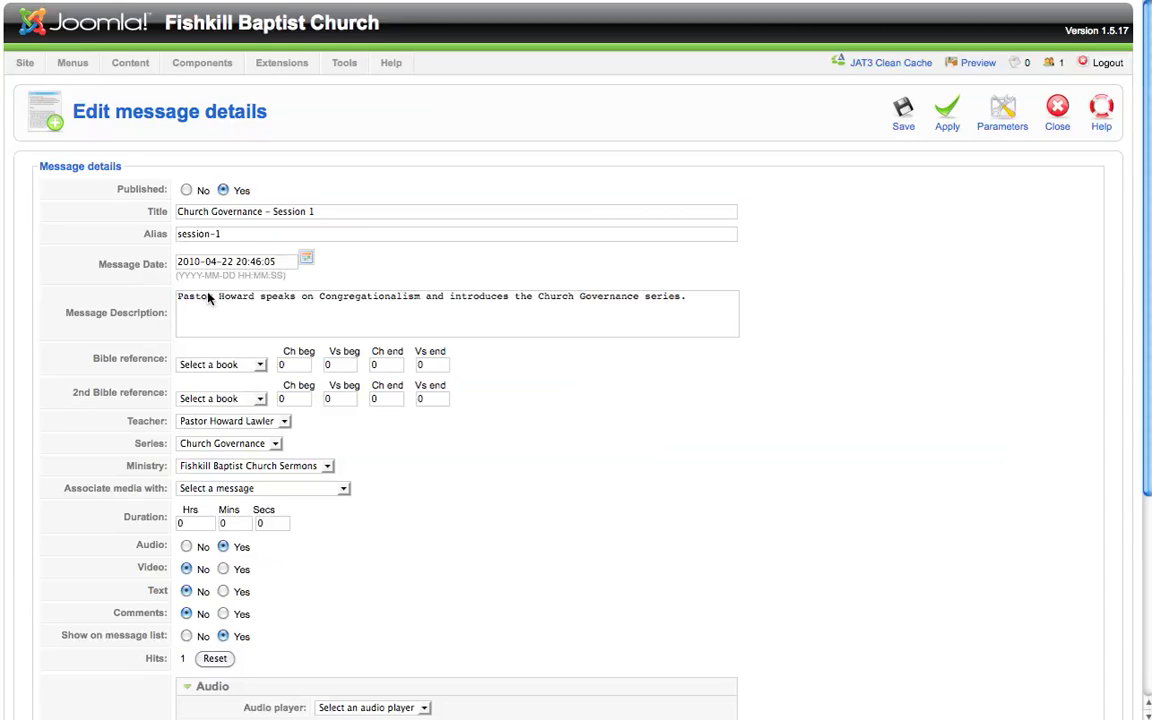
pyautogui.scroll(-1, 271, 321)
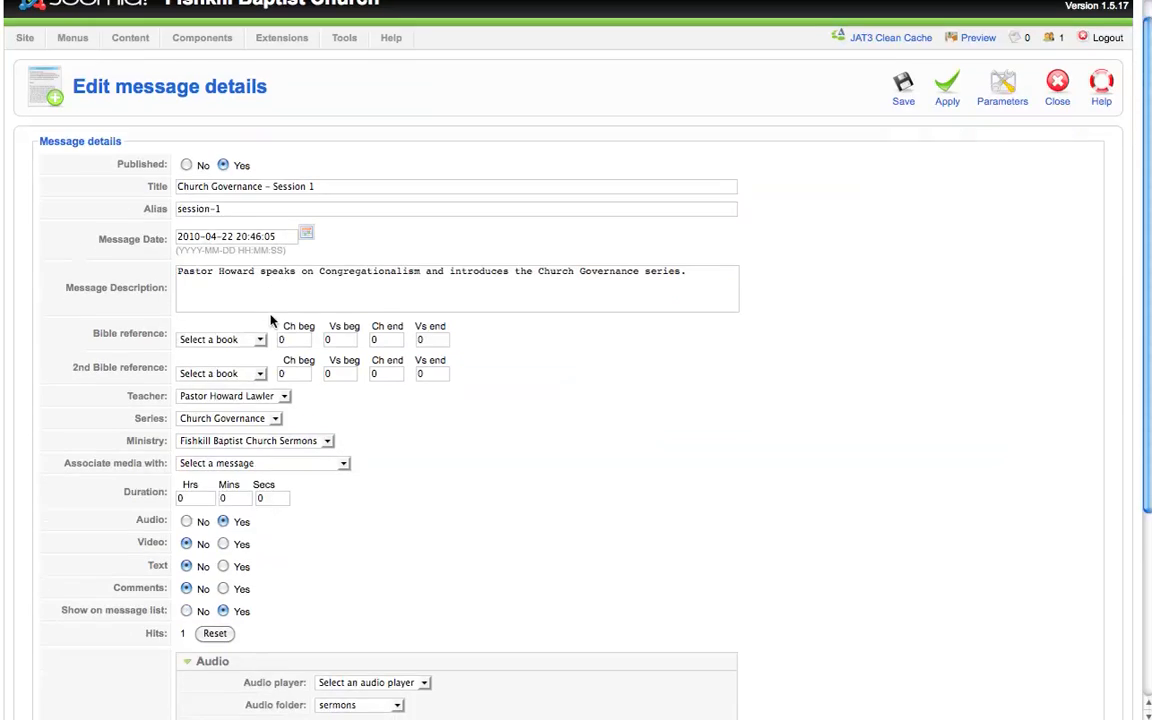
pyautogui.scroll(-2, 271, 321)
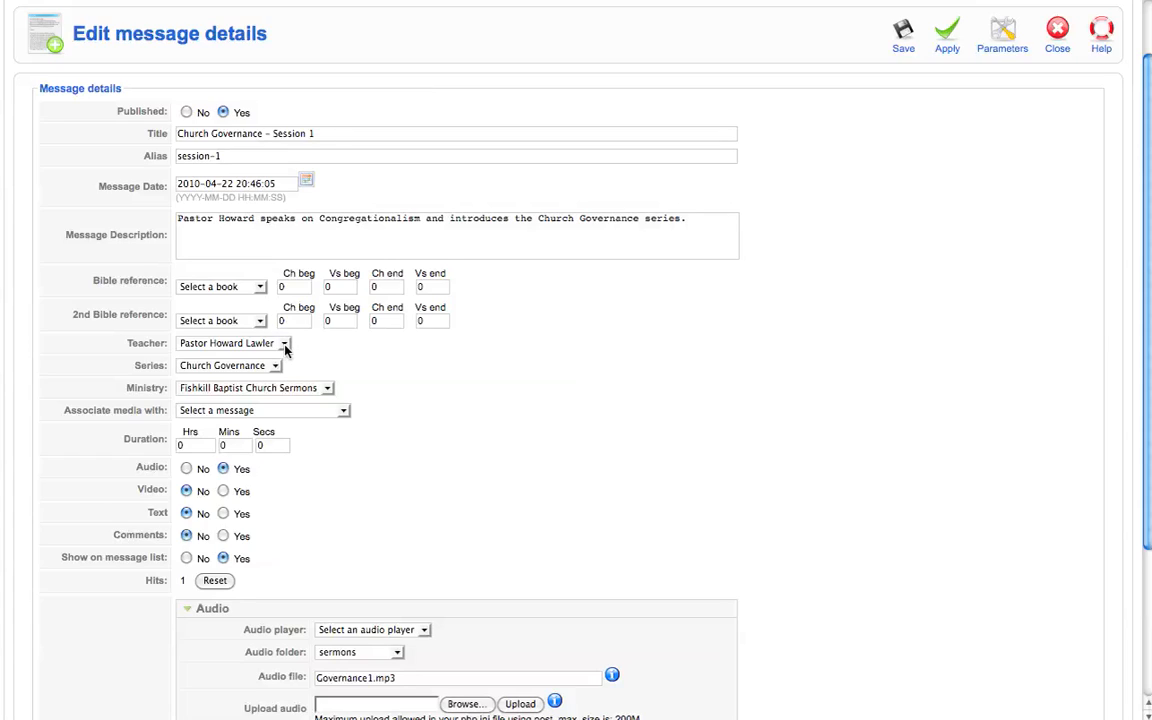
# Step: Reselect the message's existing teacher and review the audio media details further down the form
pyautogui.click(285, 345)
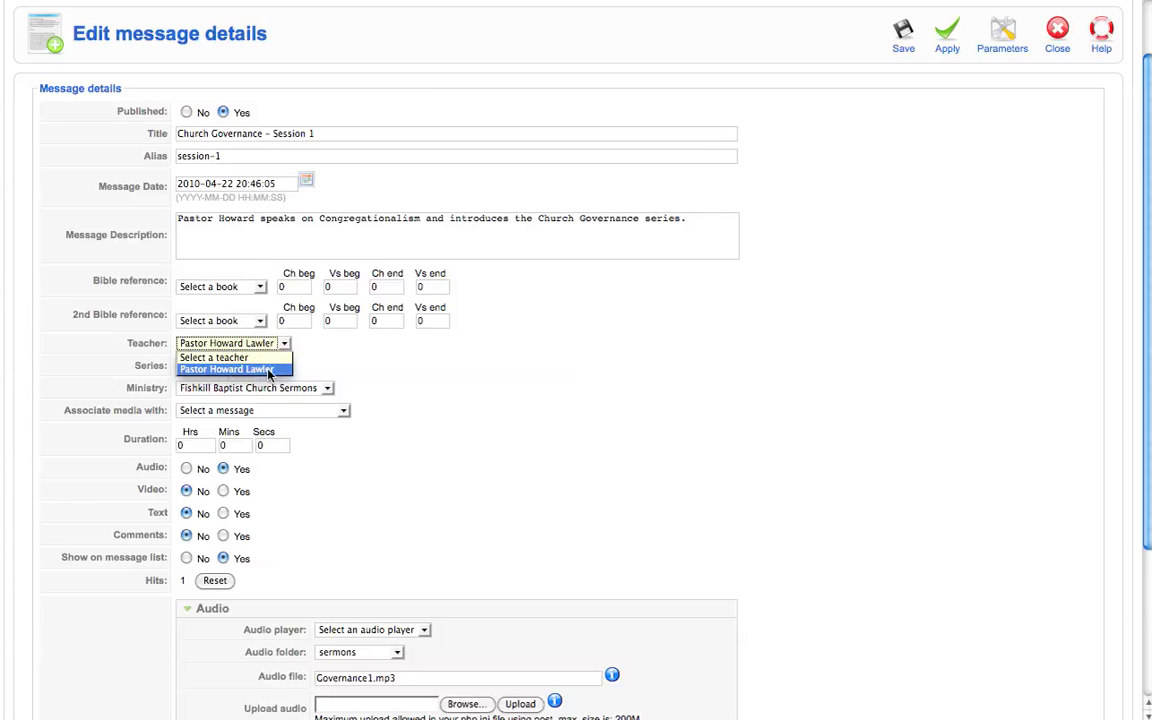
pyautogui.click(262, 371)
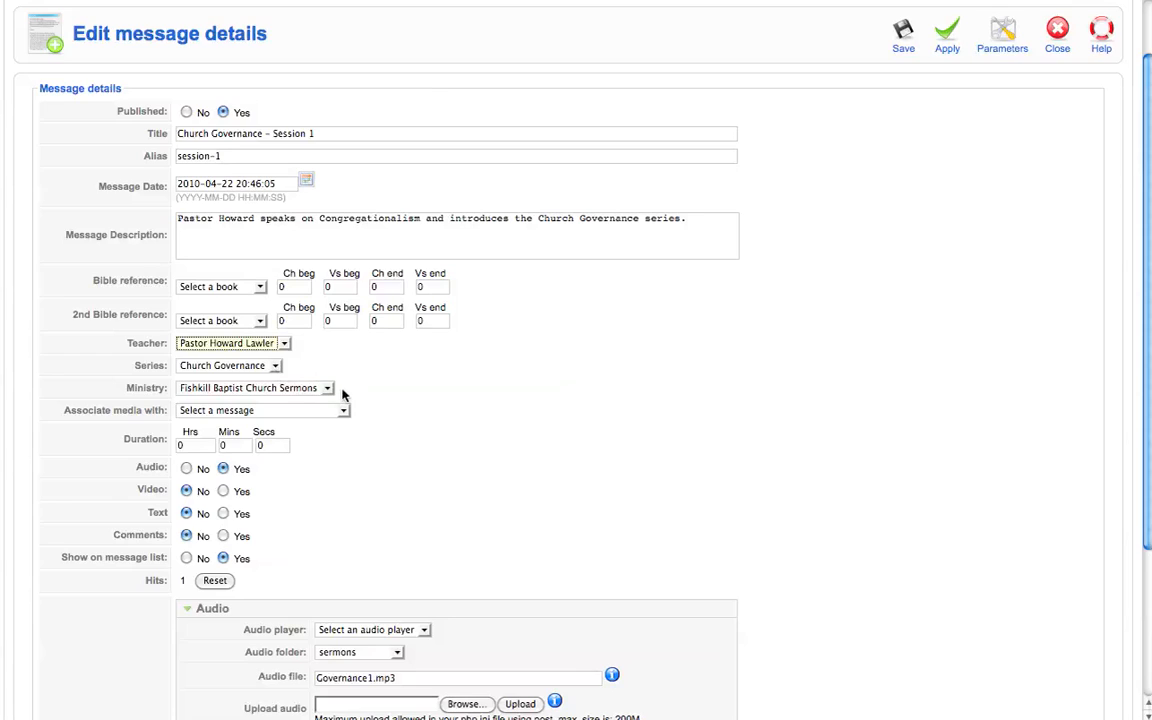
pyautogui.scroll(-3, 272, 367)
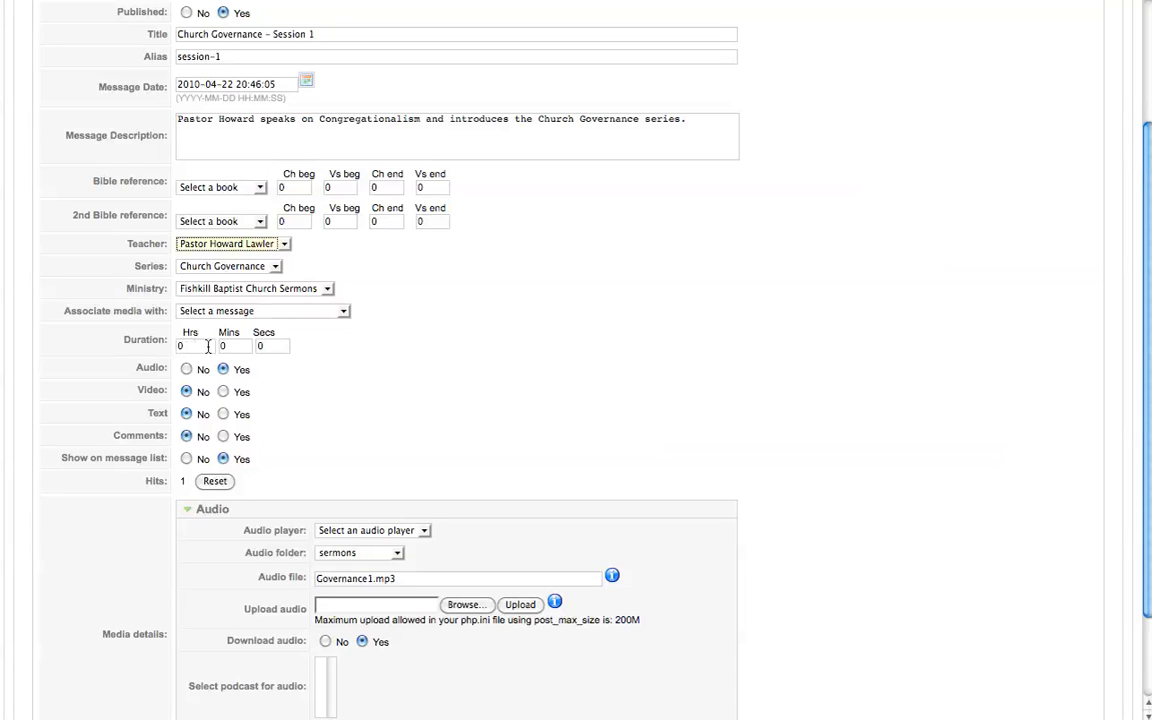
pyautogui.scroll(-1, 280, 345)
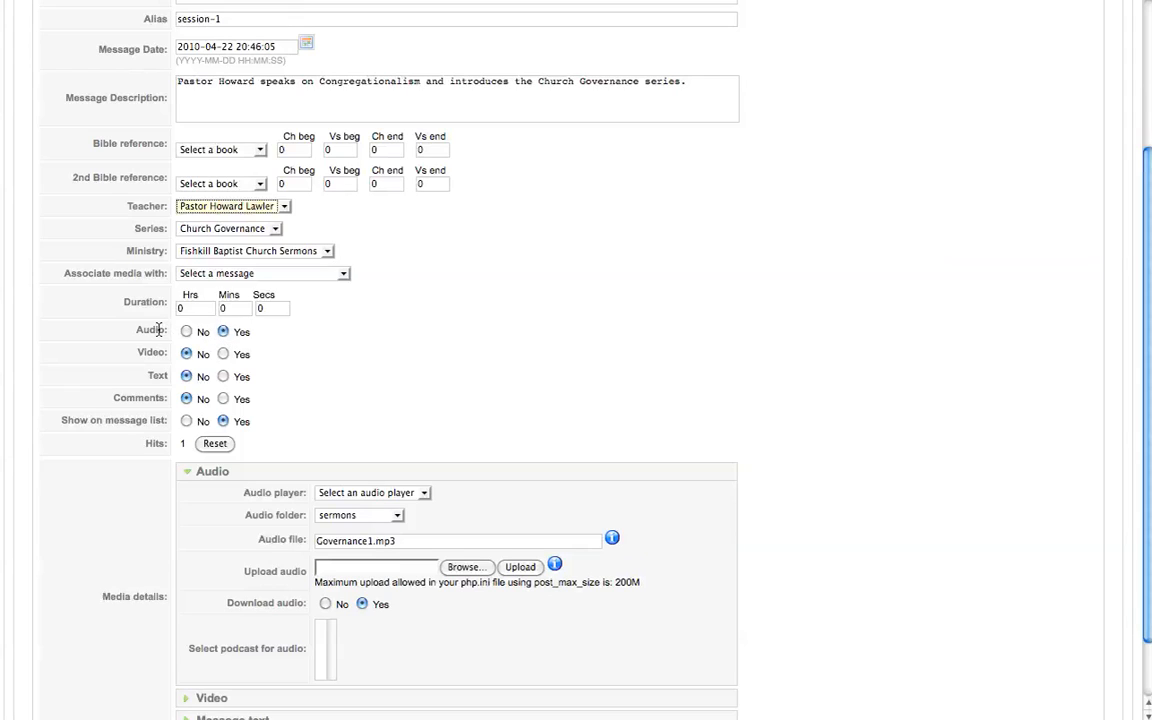
pyautogui.scroll(-1, 160, 332)
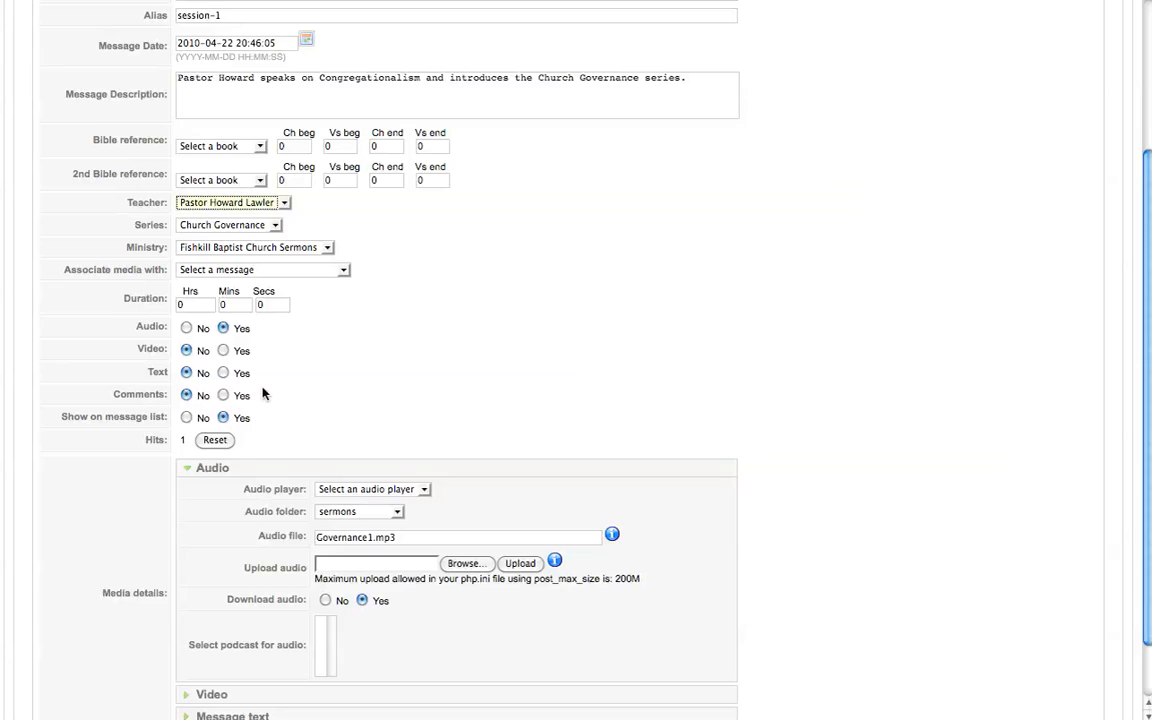
# Step: Set the message's audio player to One pixel out and reselect the sermons audio folder
pyautogui.scroll(-2, 264, 395)
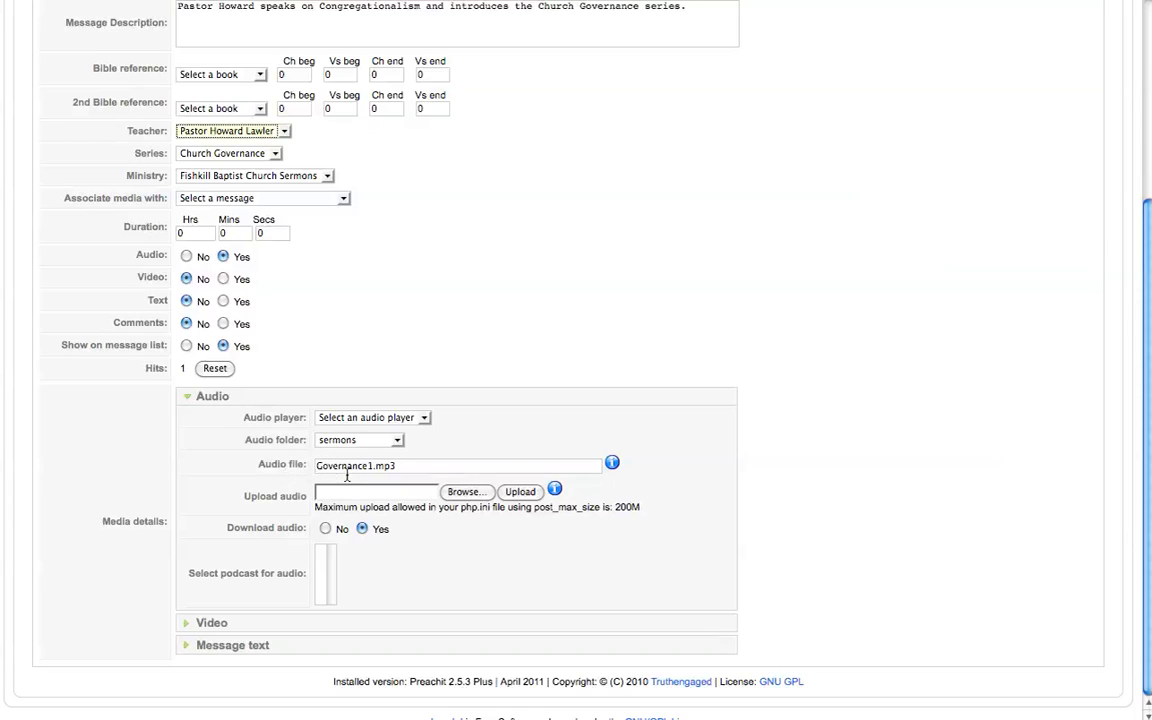
pyautogui.click(424, 419)
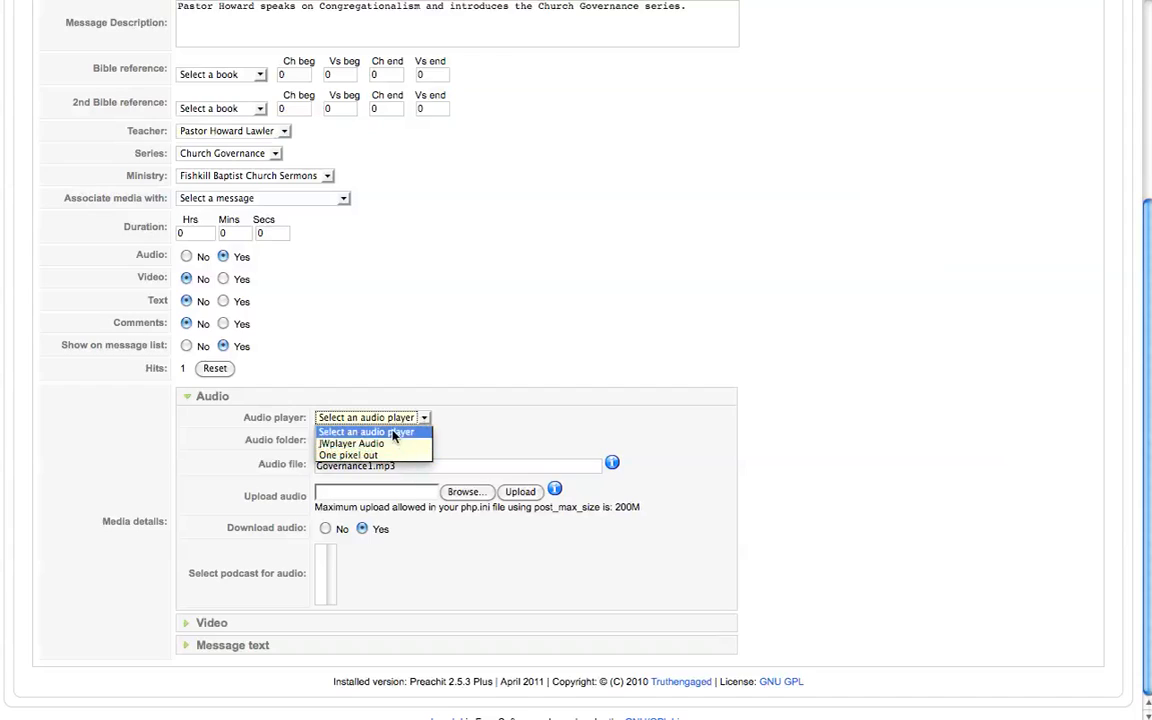
pyautogui.click(395, 432)
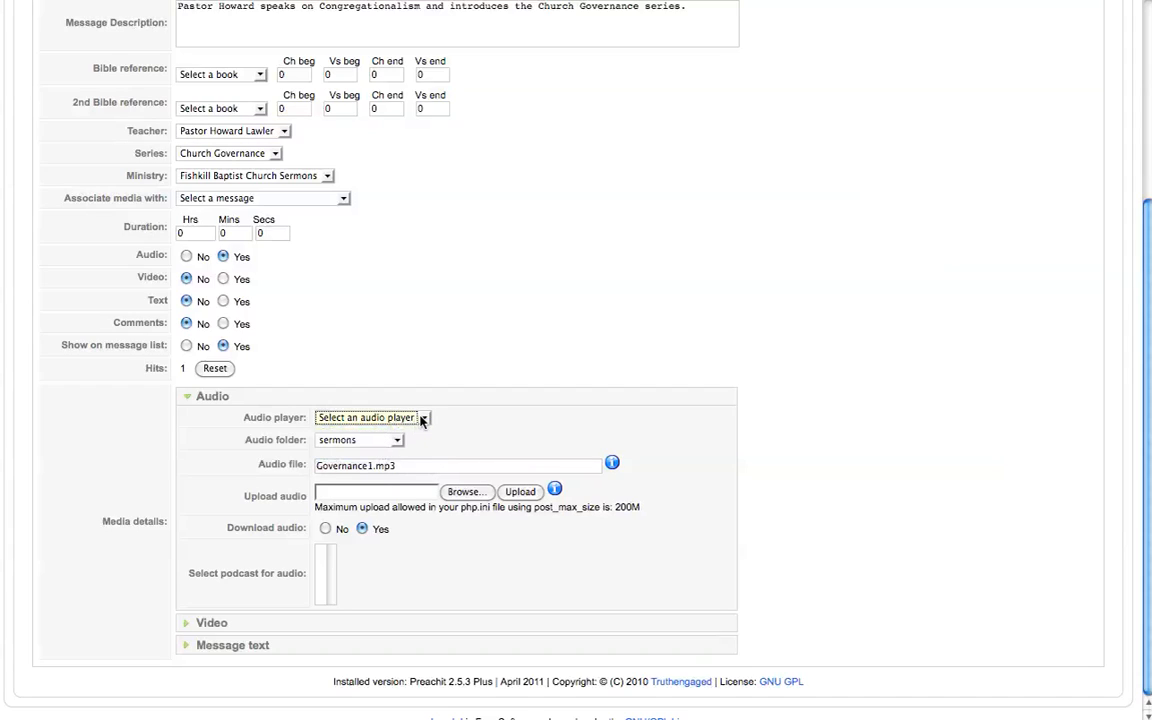
pyautogui.click(421, 419)
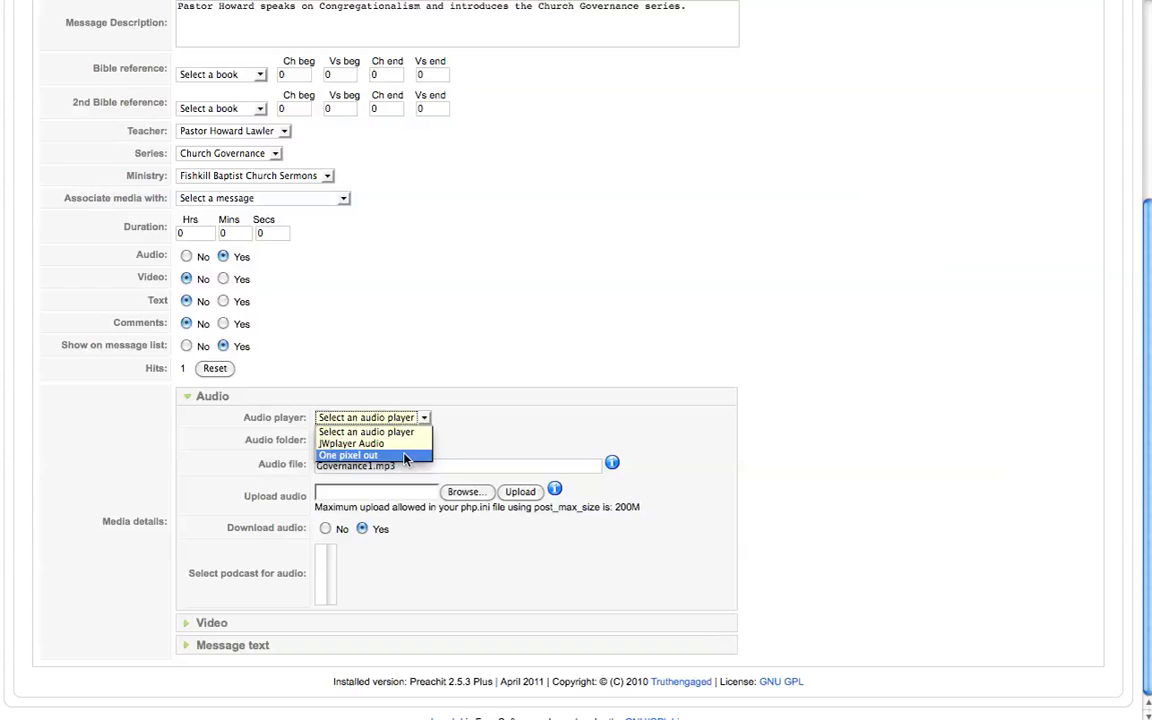
pyautogui.click(404, 456)
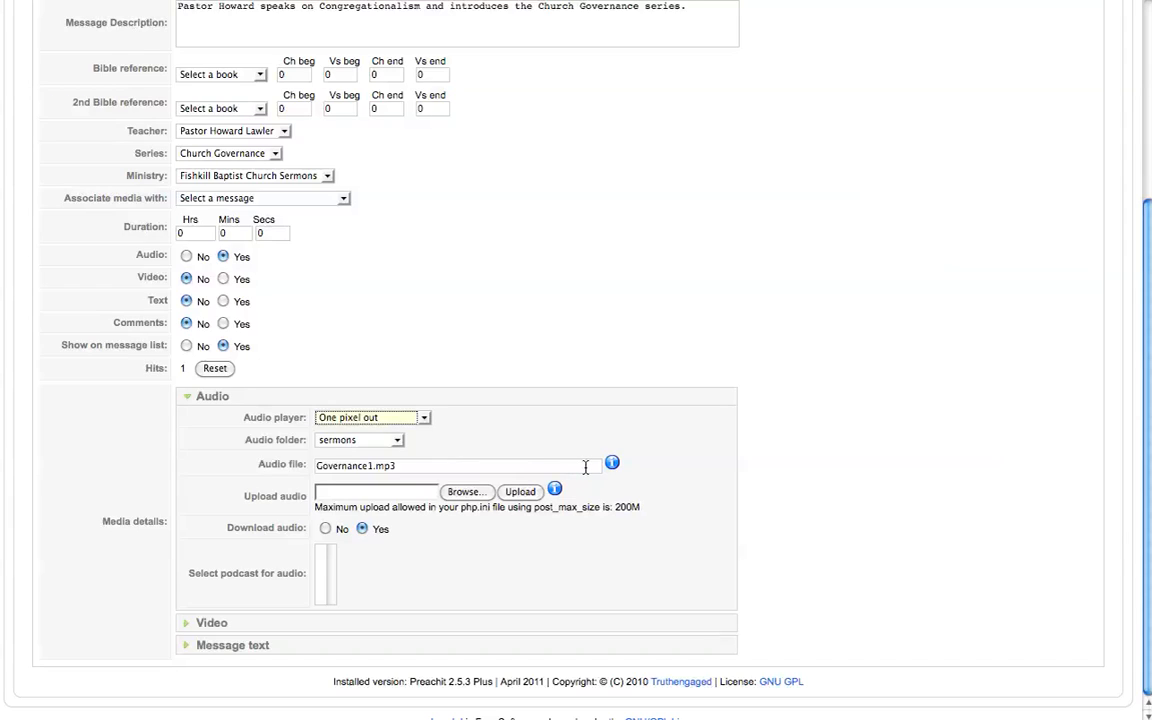
pyautogui.click(397, 442)
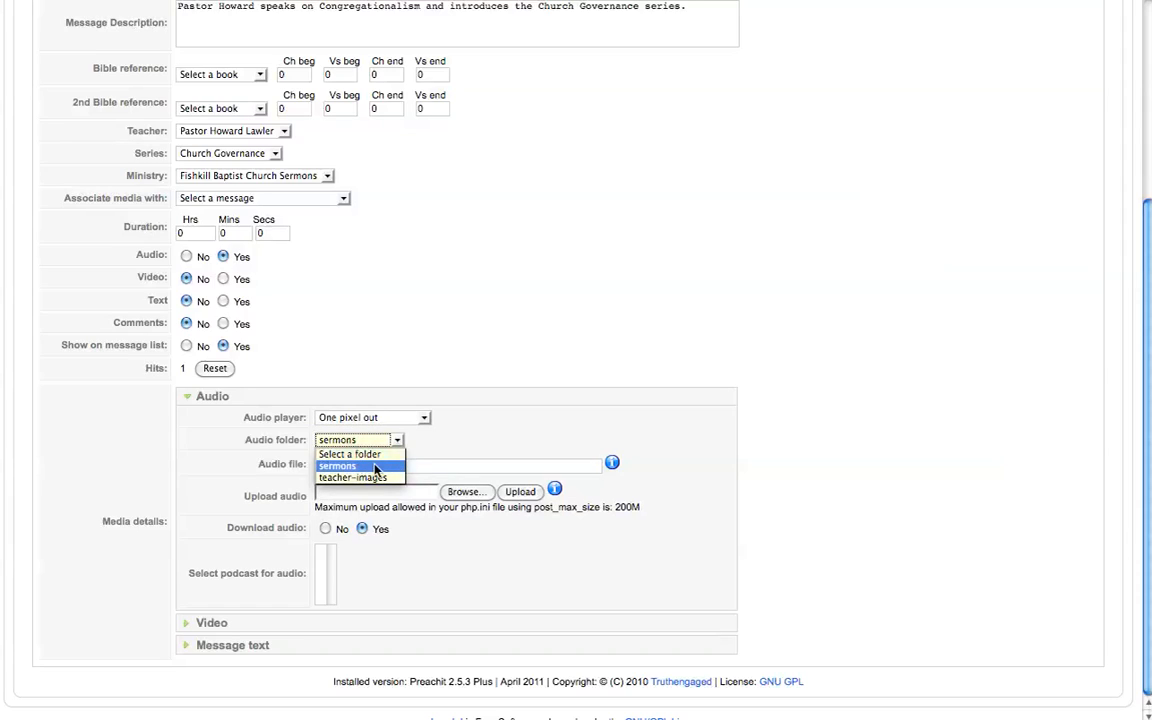
pyautogui.click(375, 466)
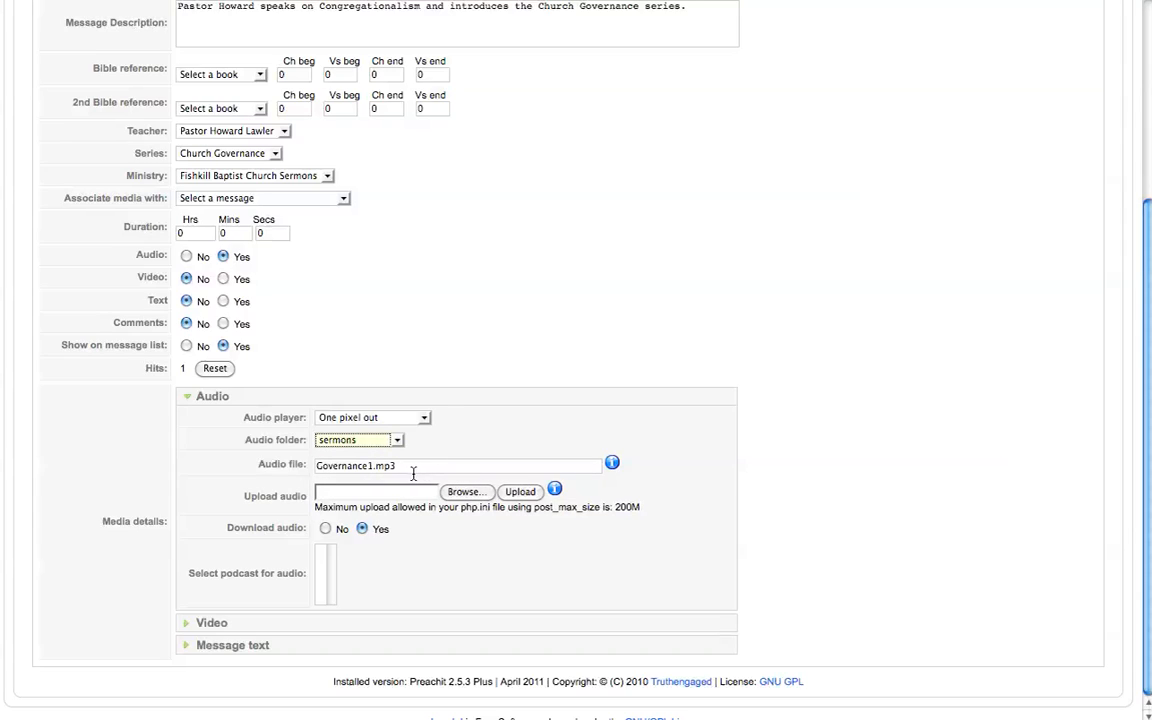
pyautogui.click(436, 469)
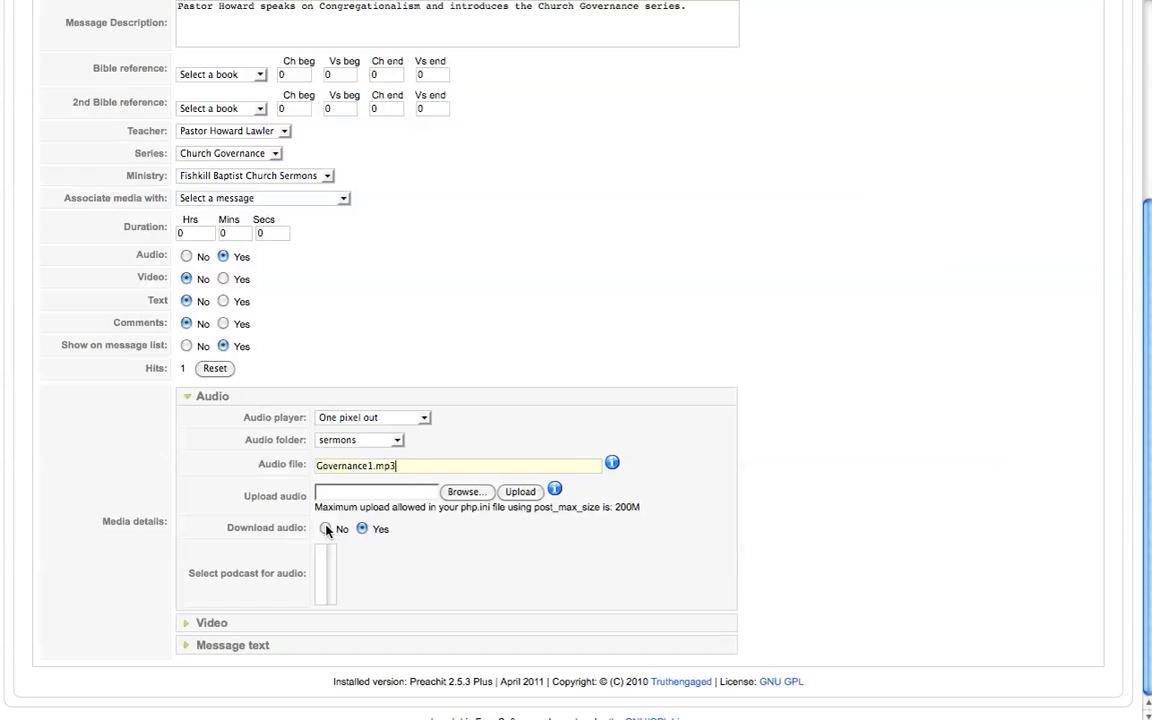
# Step: Expand the Video media section and check the available video players and folders
pyautogui.click(190, 621)
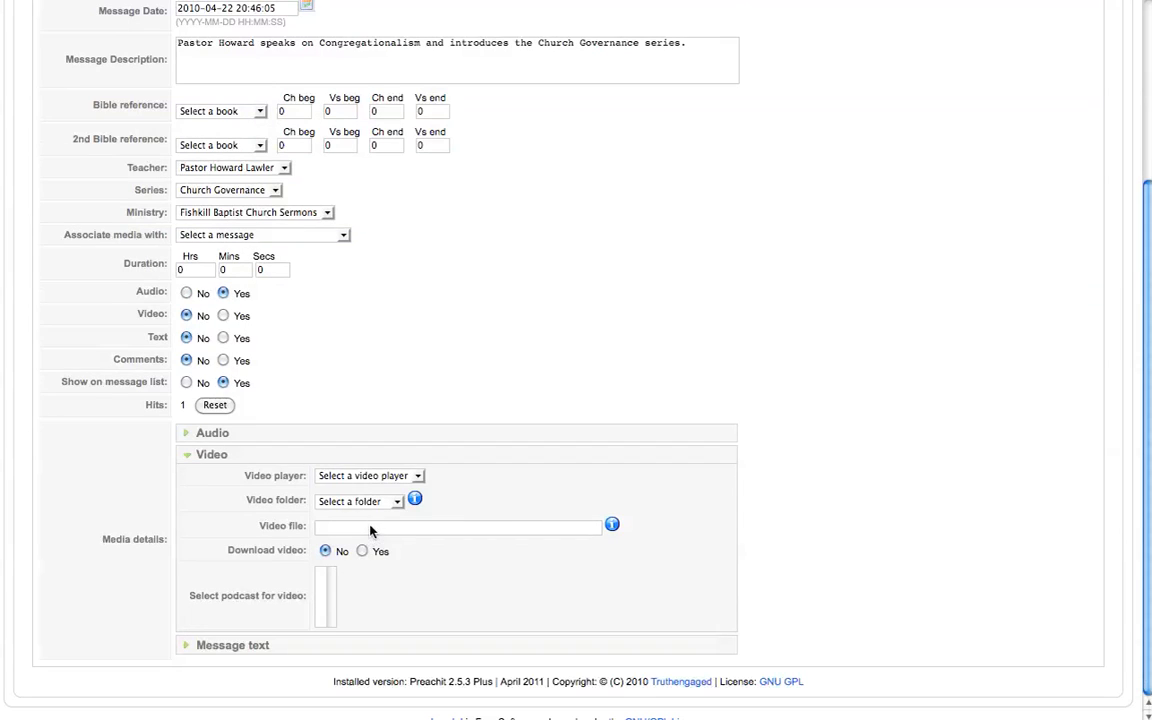
pyautogui.click(417, 477)
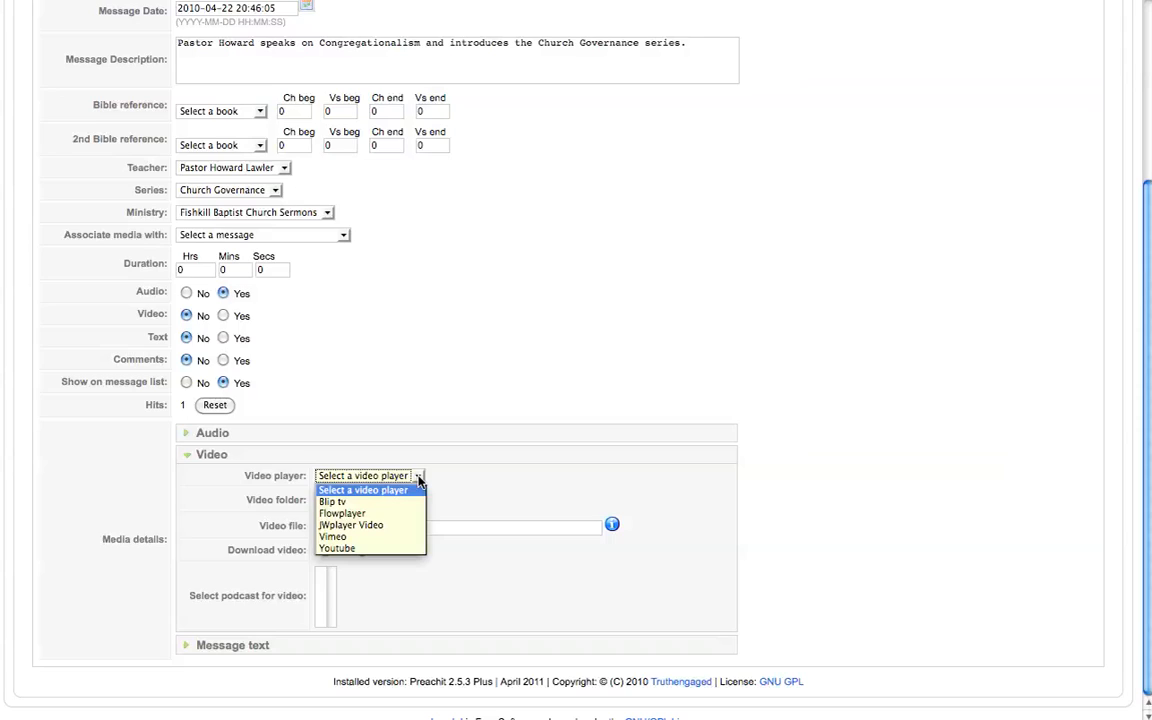
pyautogui.click(418, 481)
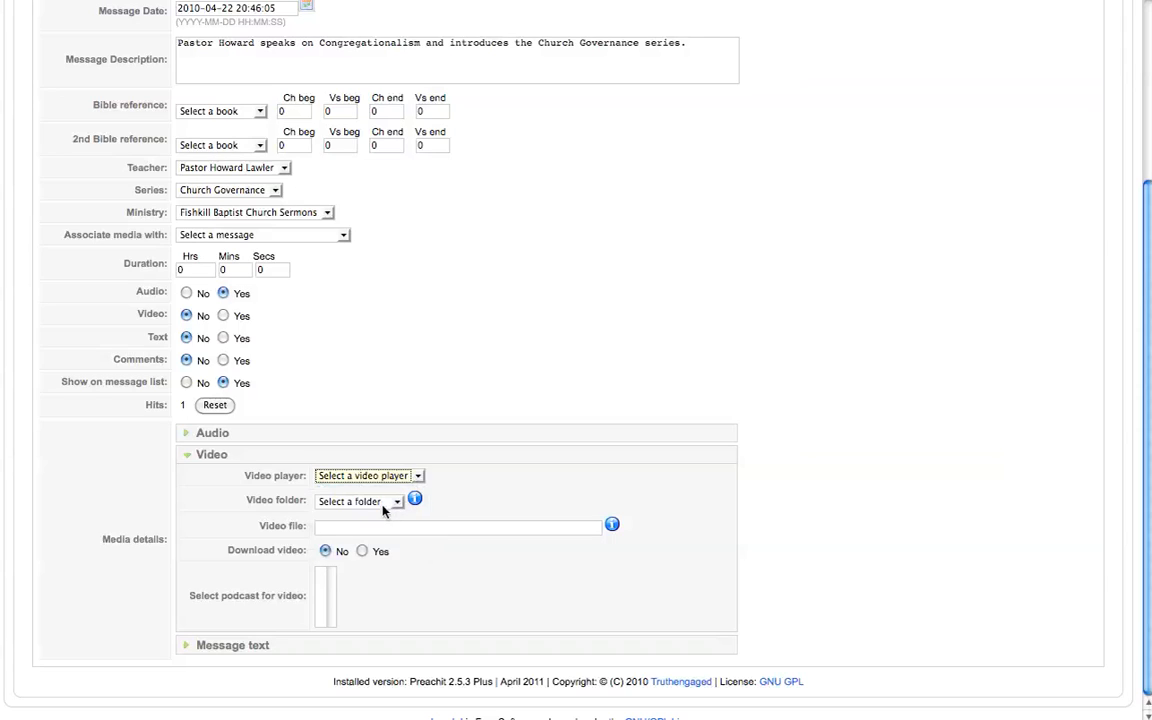
pyautogui.click(399, 503)
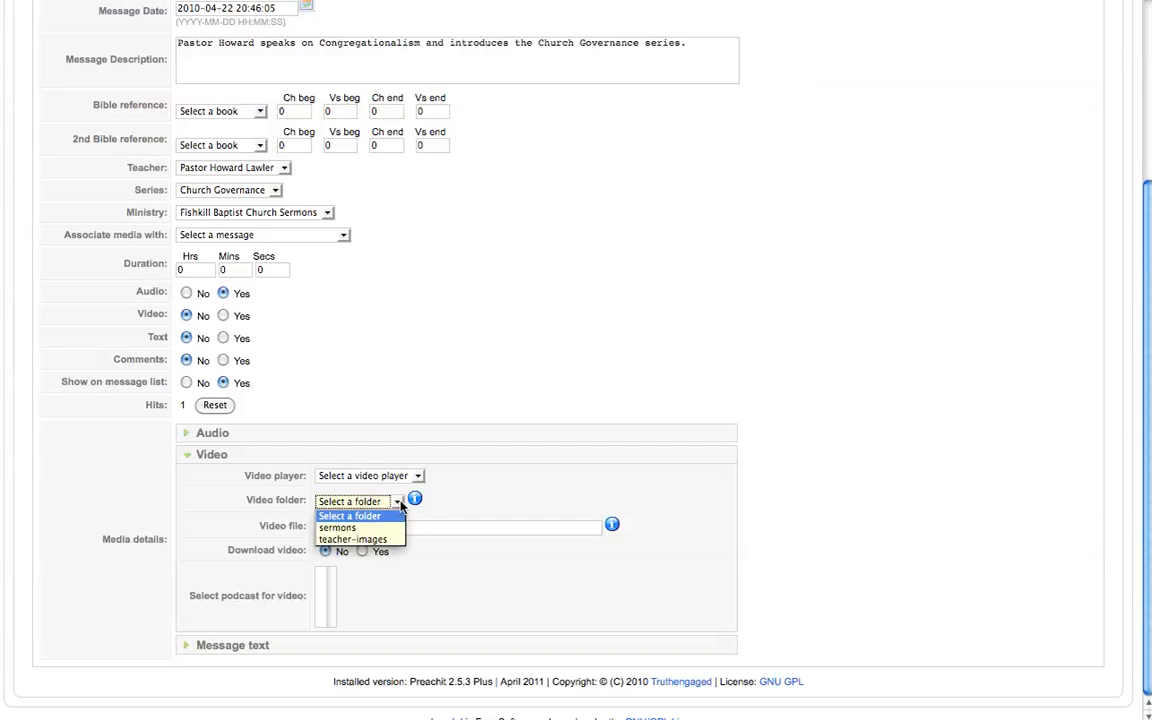
pyautogui.click(400, 507)
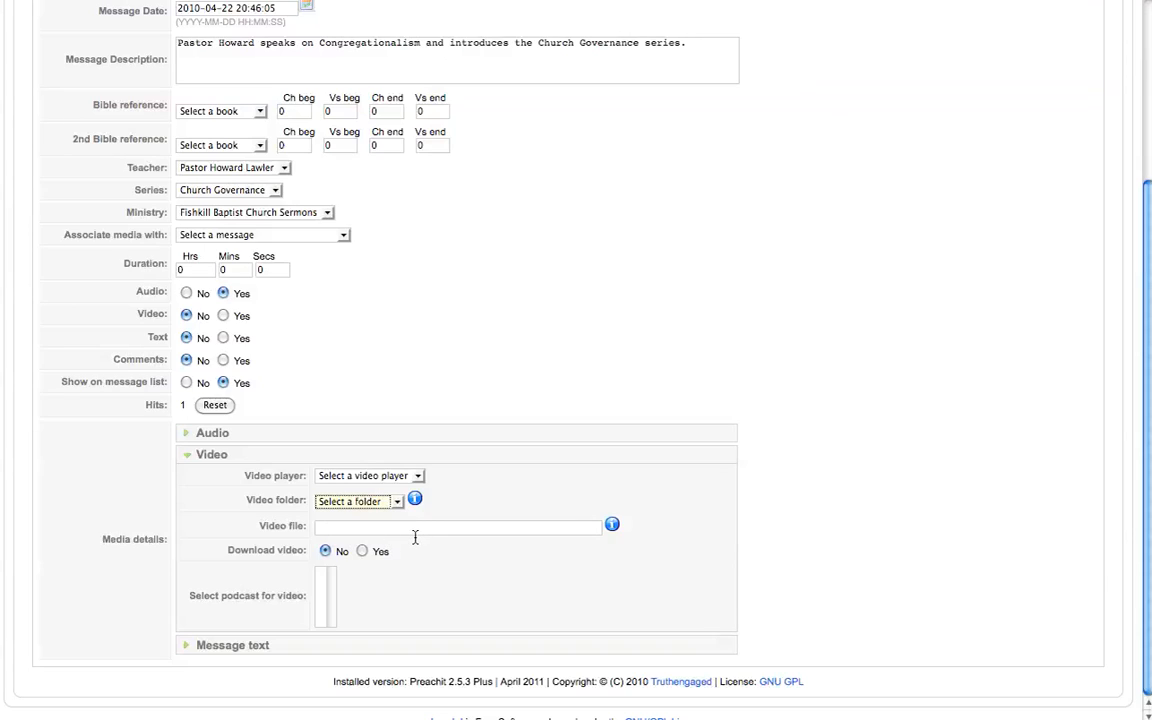
# Step: Expand the Message text editor section and save the message
pyautogui.click(186, 646)
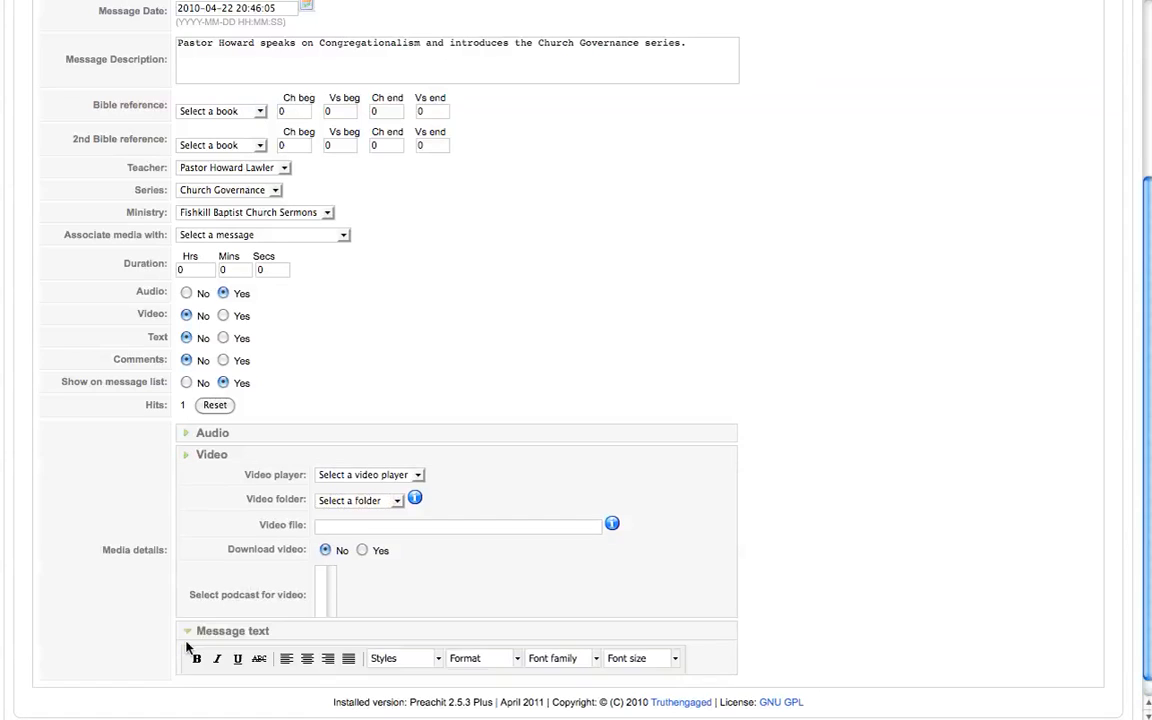
pyautogui.scroll(-5, 548, 409)
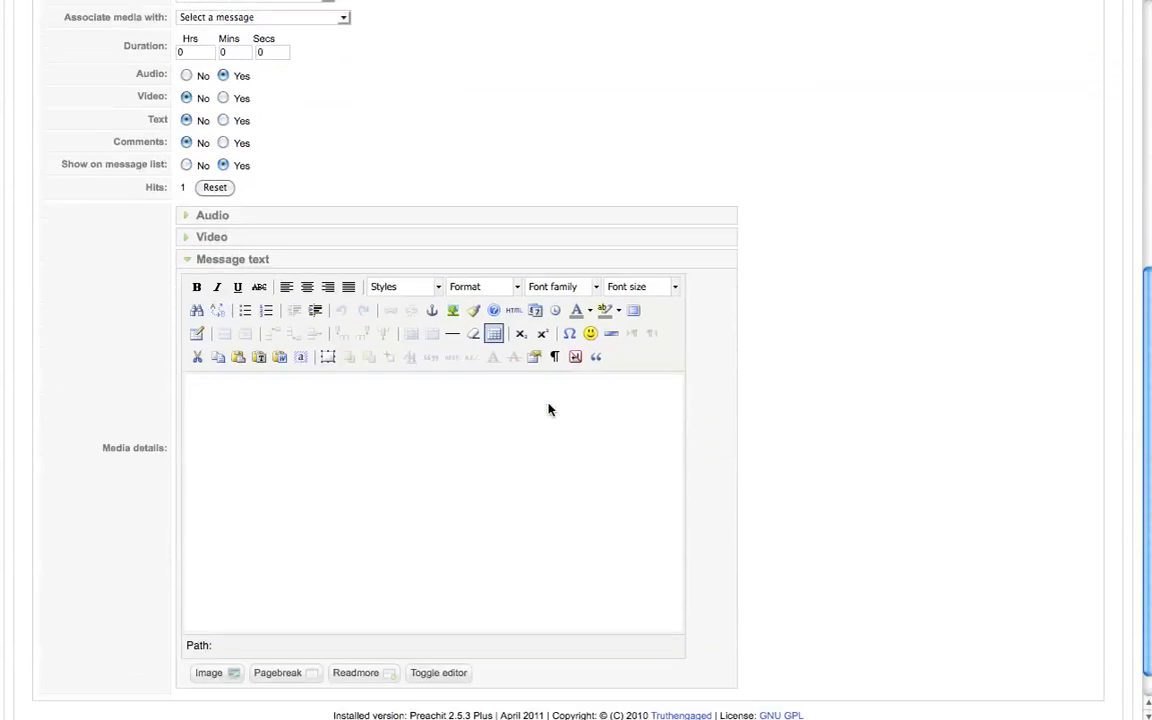
pyautogui.click(220, 374)
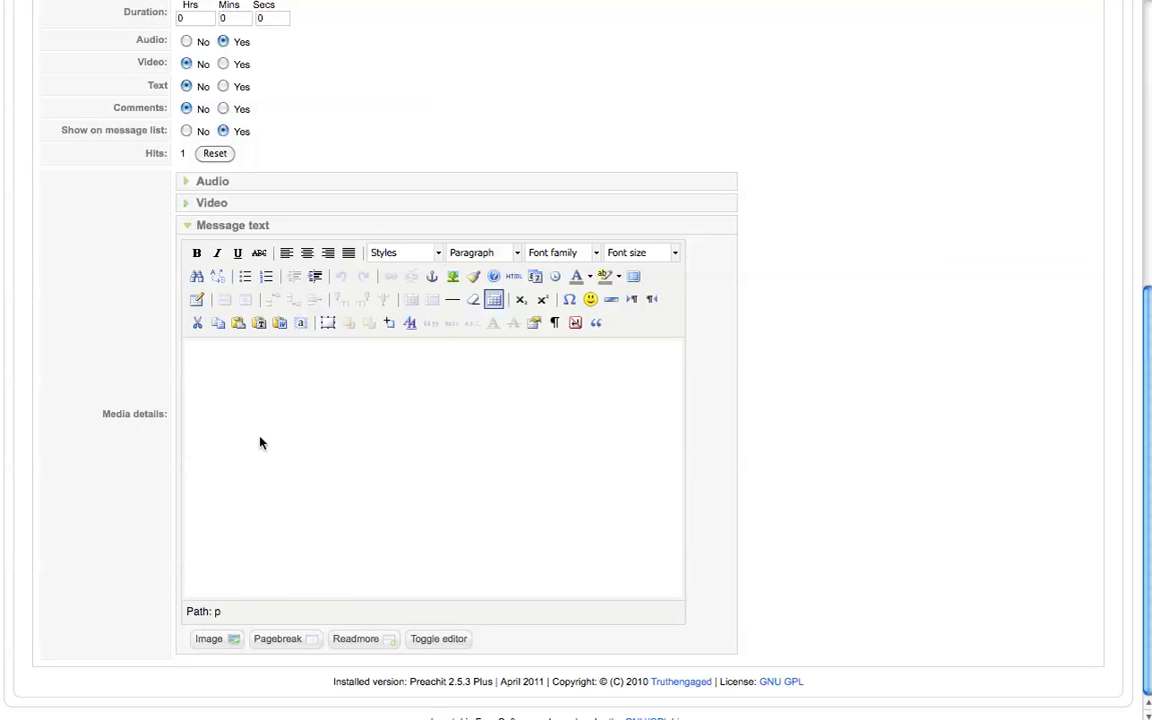
pyautogui.scroll(2, 345, 538)
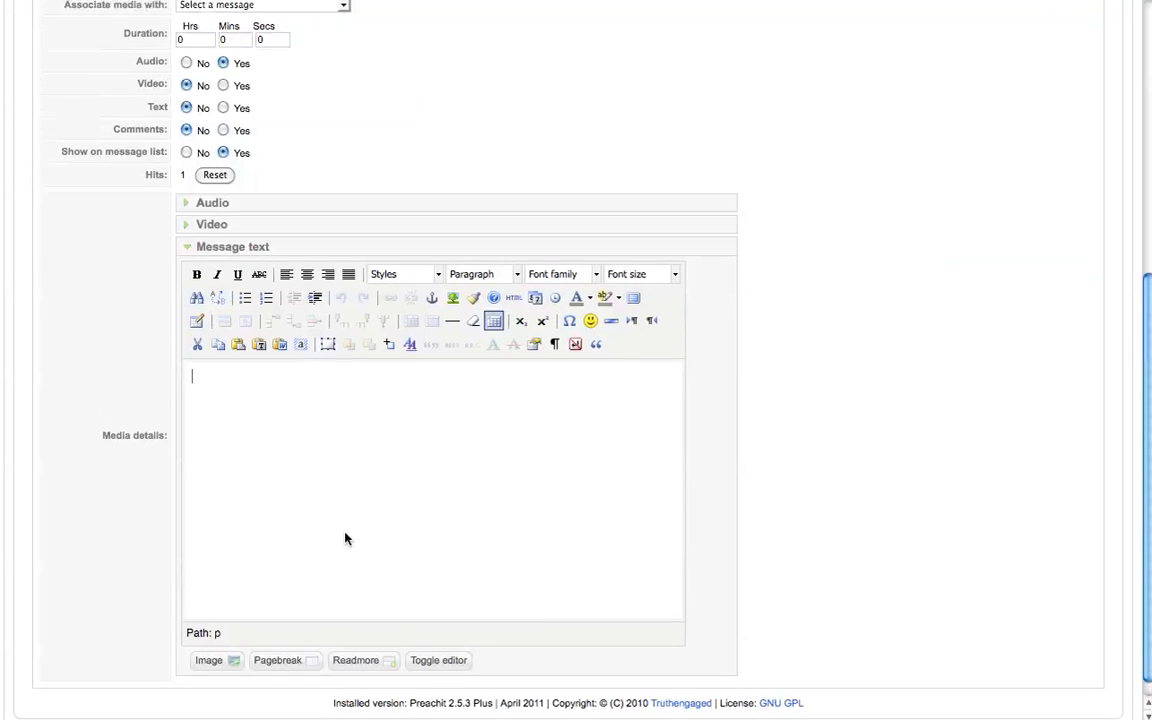
pyautogui.scroll(2, 345, 538)
pyautogui.scroll(-3, 345, 538)
pyautogui.scroll(10, 345, 538)
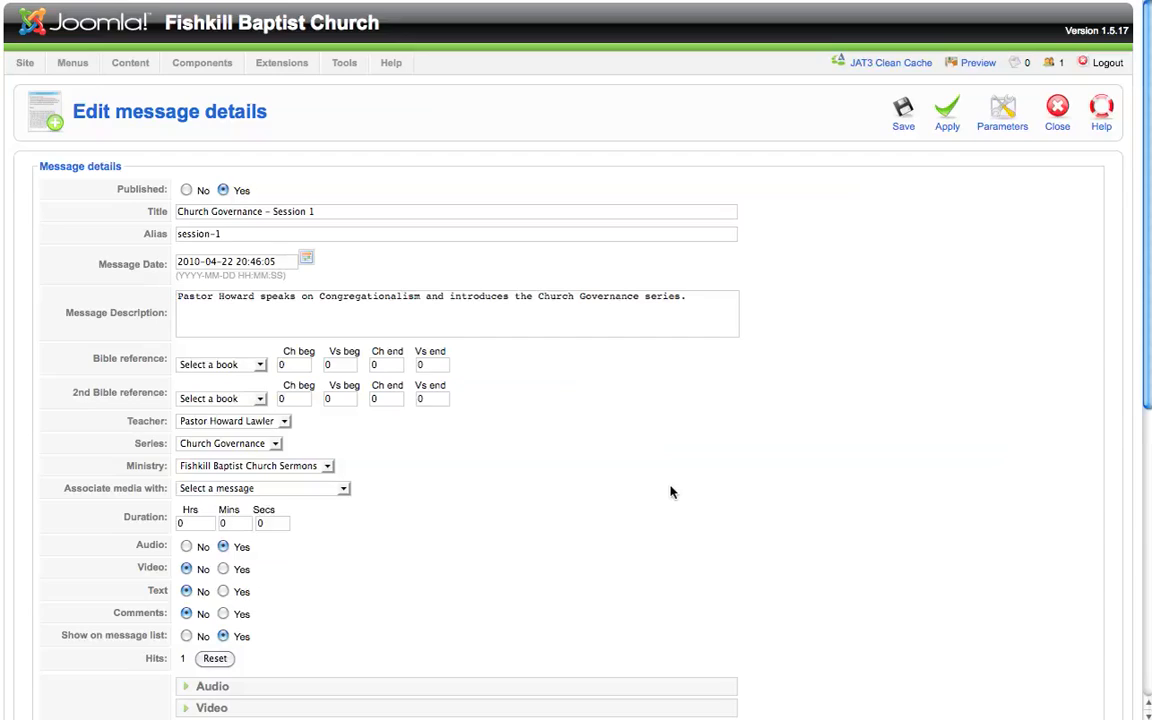
pyautogui.click(904, 112)
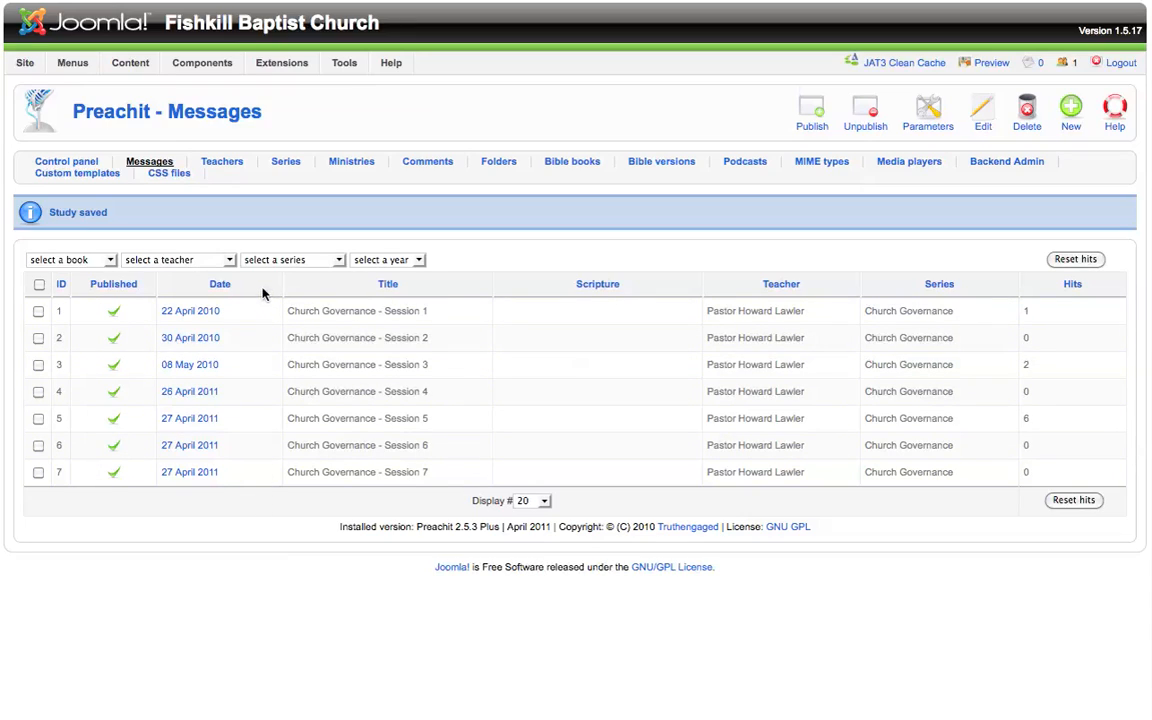
# Step: Open the senior pastor's record from the Teachers list and review its details
pyautogui.click(229, 165)
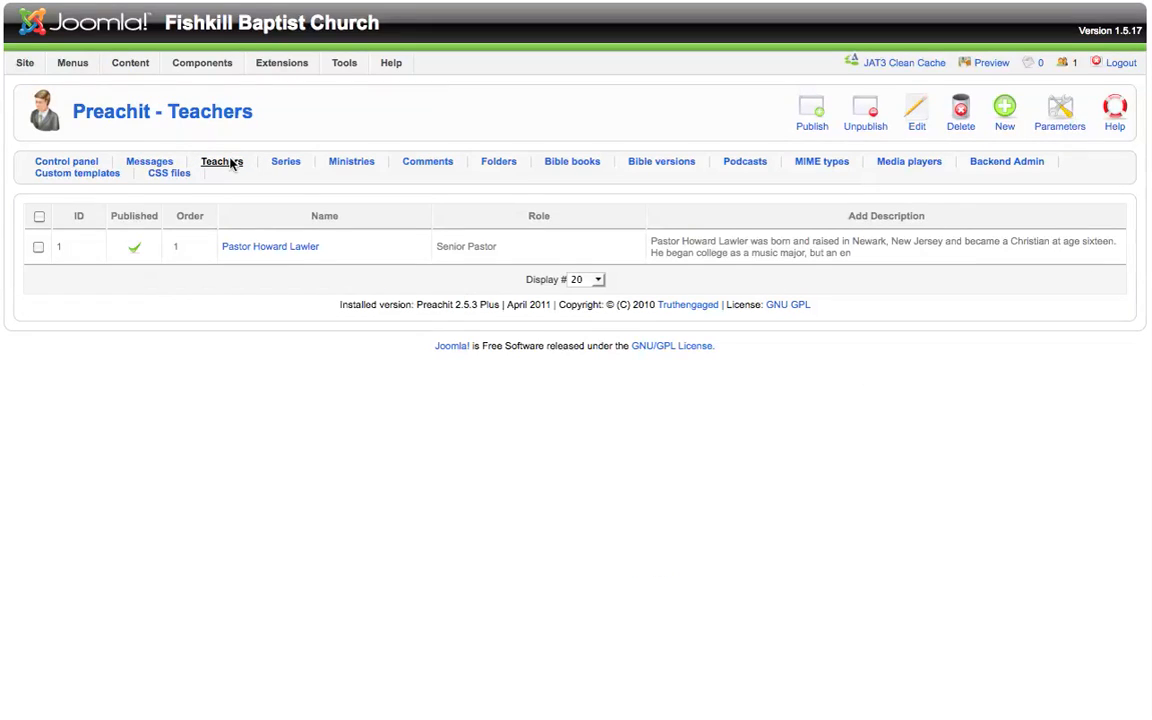
pyautogui.click(267, 252)
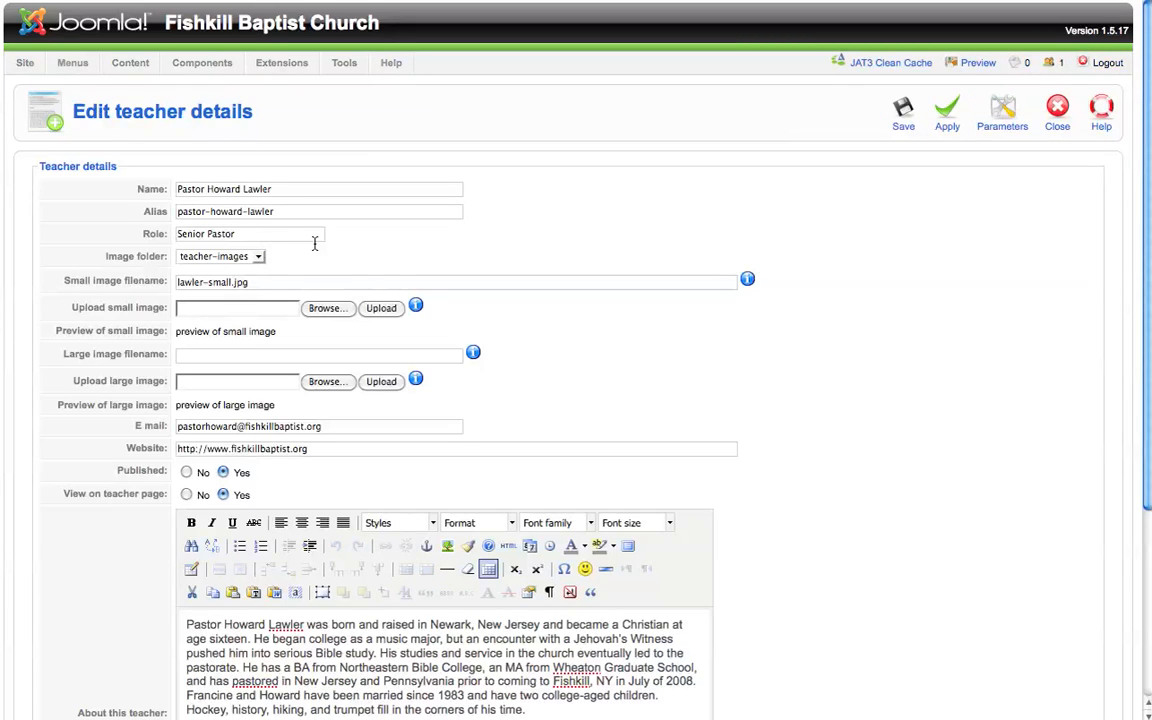
pyautogui.scroll(-1, 315, 245)
pyautogui.scroll(-5, 315, 245)
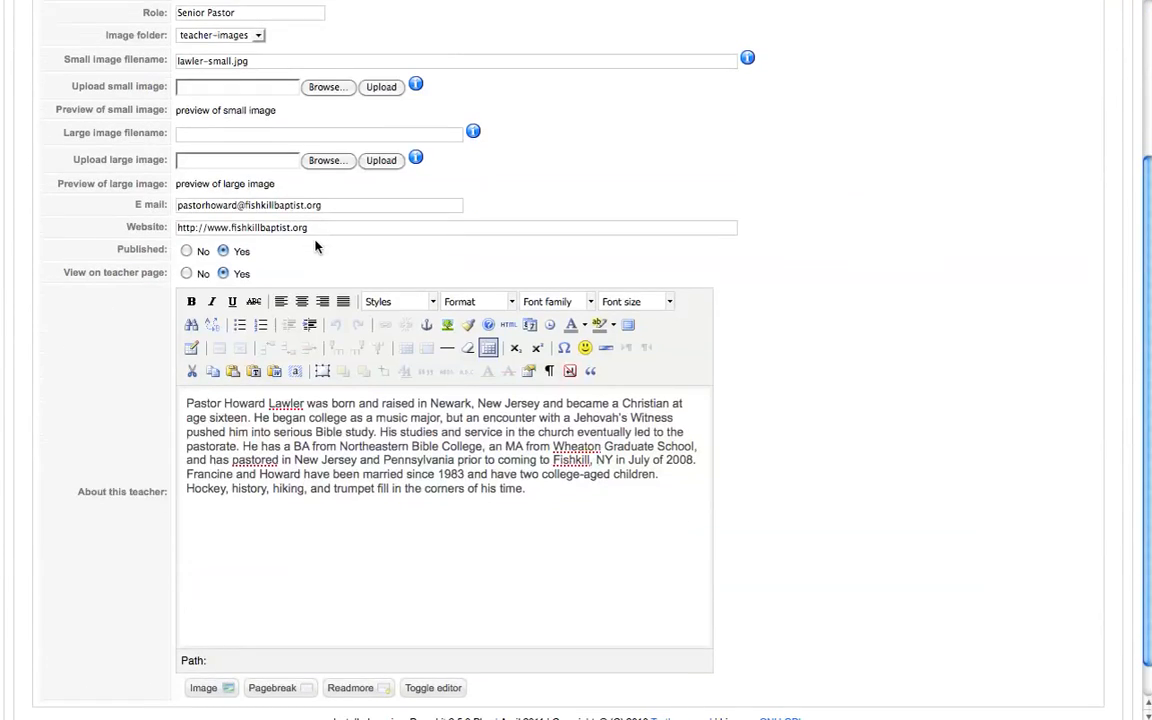
pyautogui.scroll(2, 315, 245)
pyautogui.scroll(5, 315, 245)
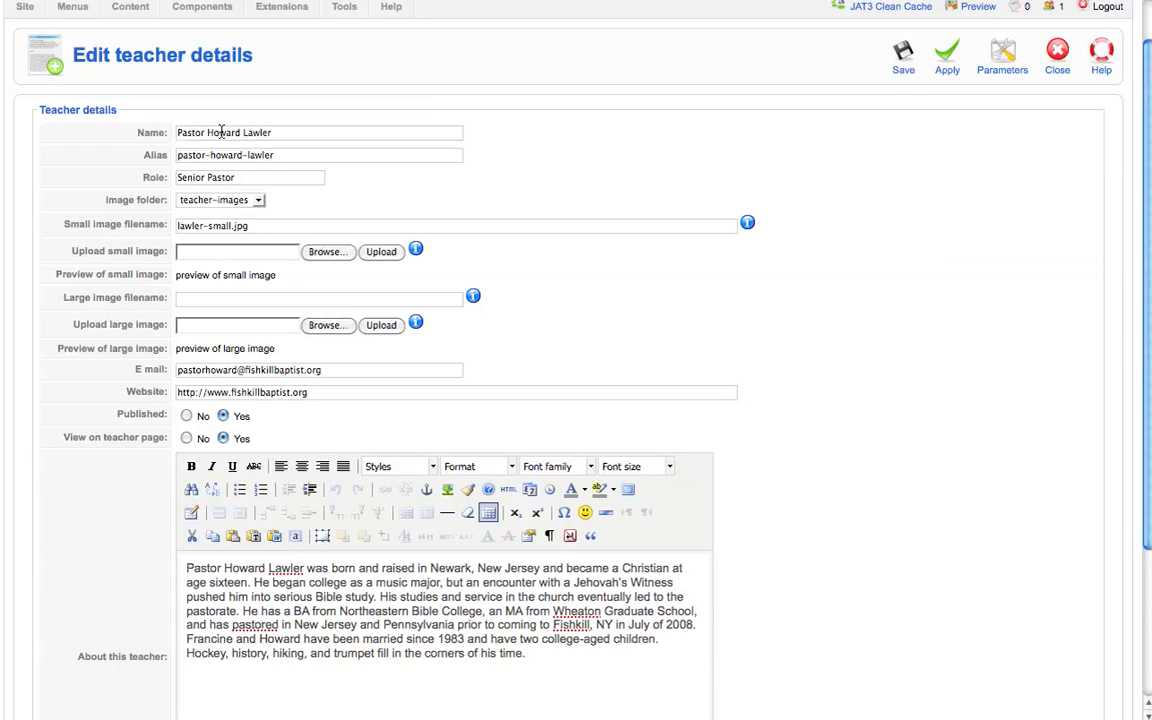
# Step: Go through the teacher's name, alias, role, small image, e-mail and website fields, then save the teacher record
pyautogui.moveTo(275, 132); pyautogui.dragTo(166, 132)
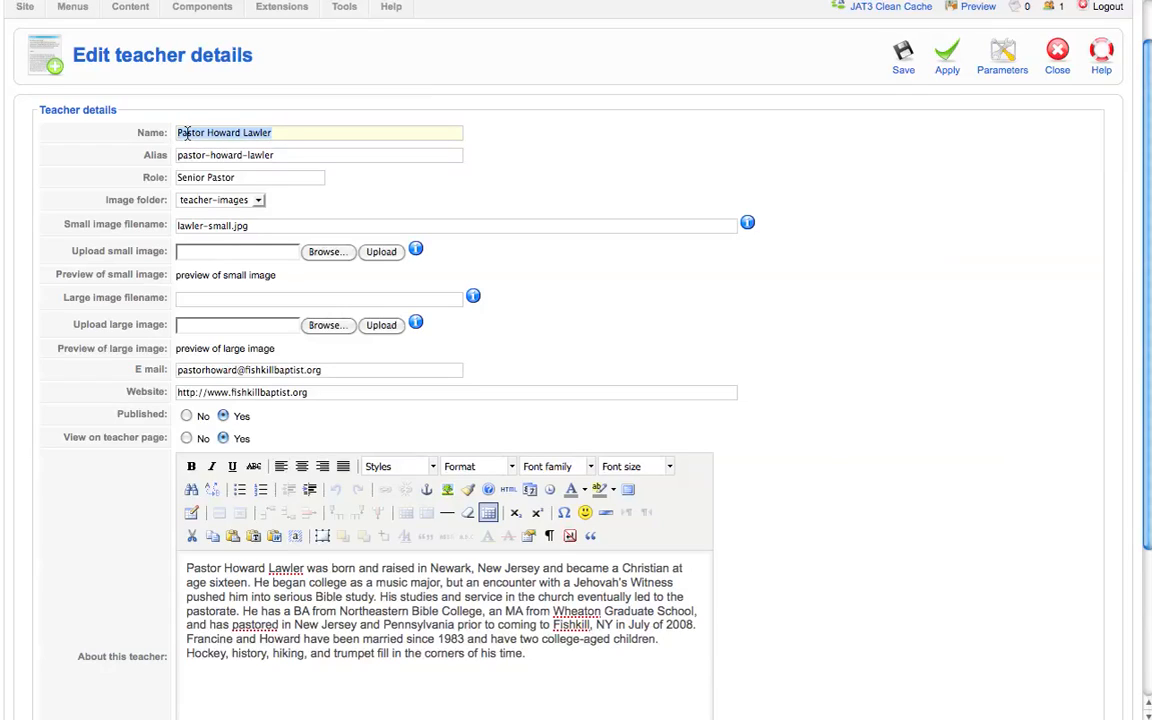
pyautogui.moveTo(279, 156); pyautogui.dragTo(176, 157)
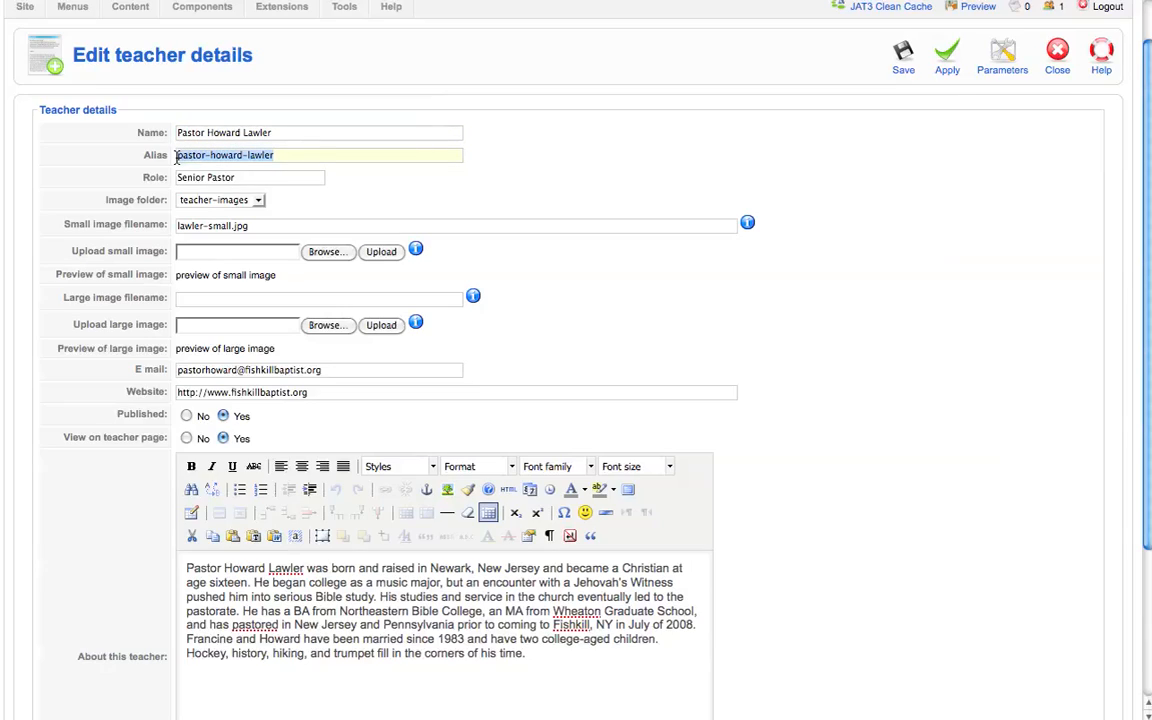
pyautogui.moveTo(237, 177); pyautogui.dragTo(176, 177)
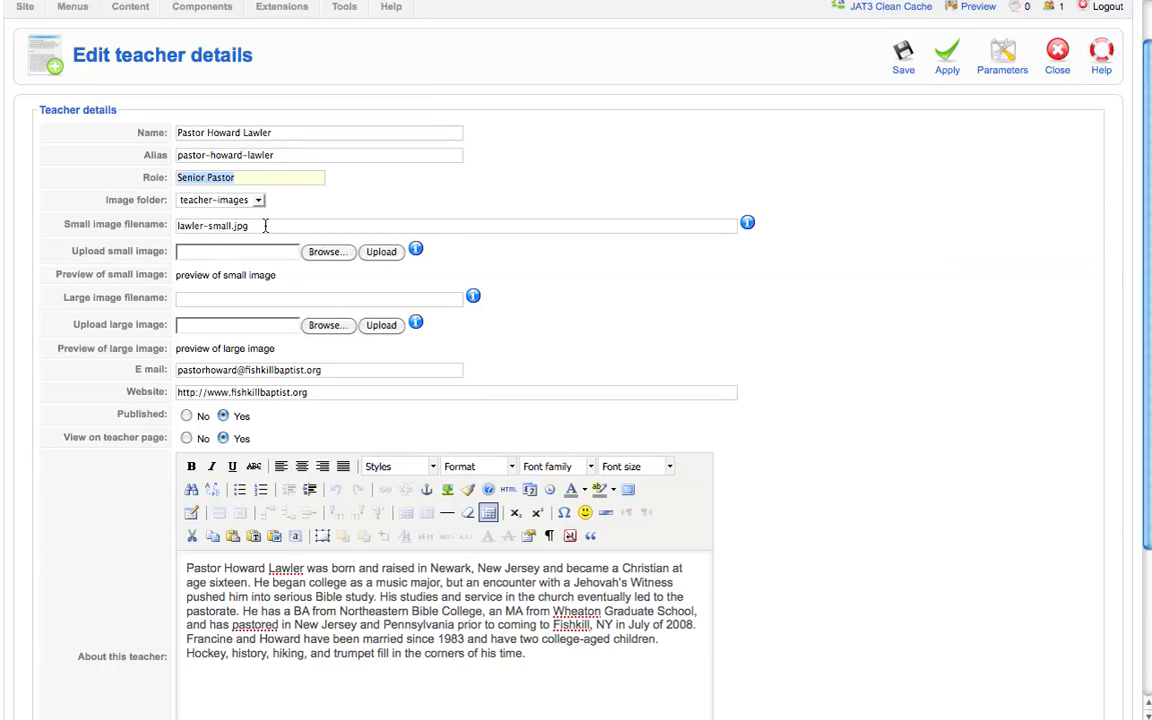
pyautogui.moveTo(250, 226); pyautogui.dragTo(161, 226)
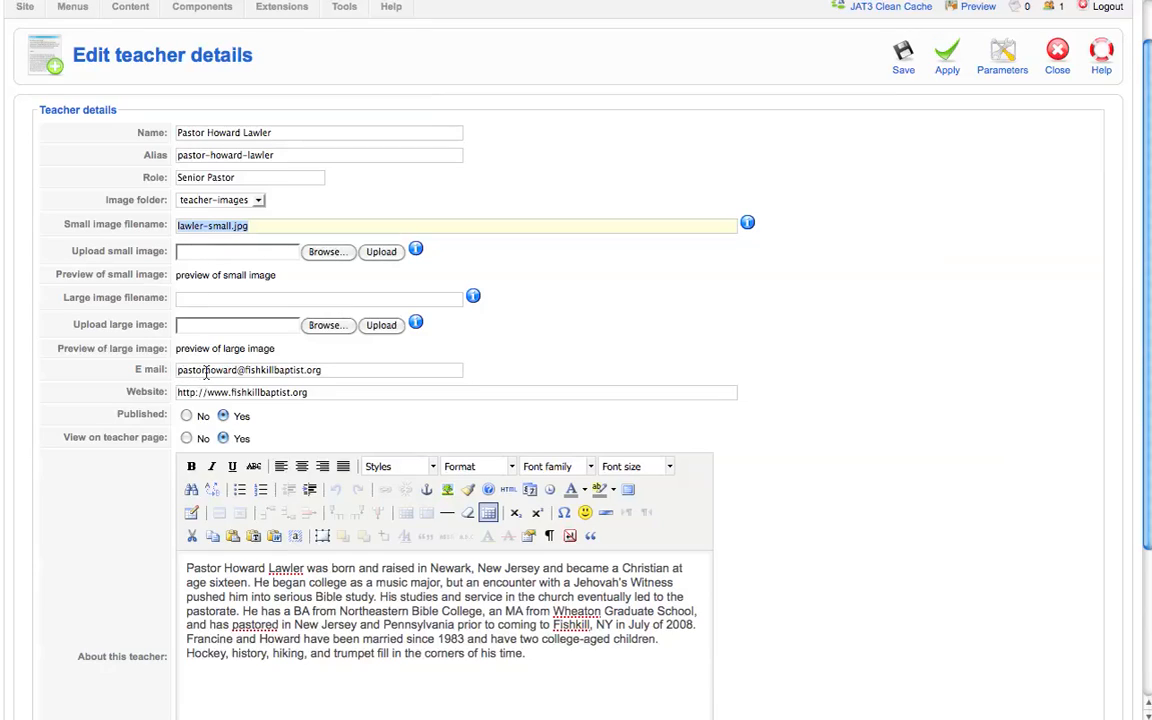
pyautogui.click(244, 371)
pyautogui.click(244, 371)
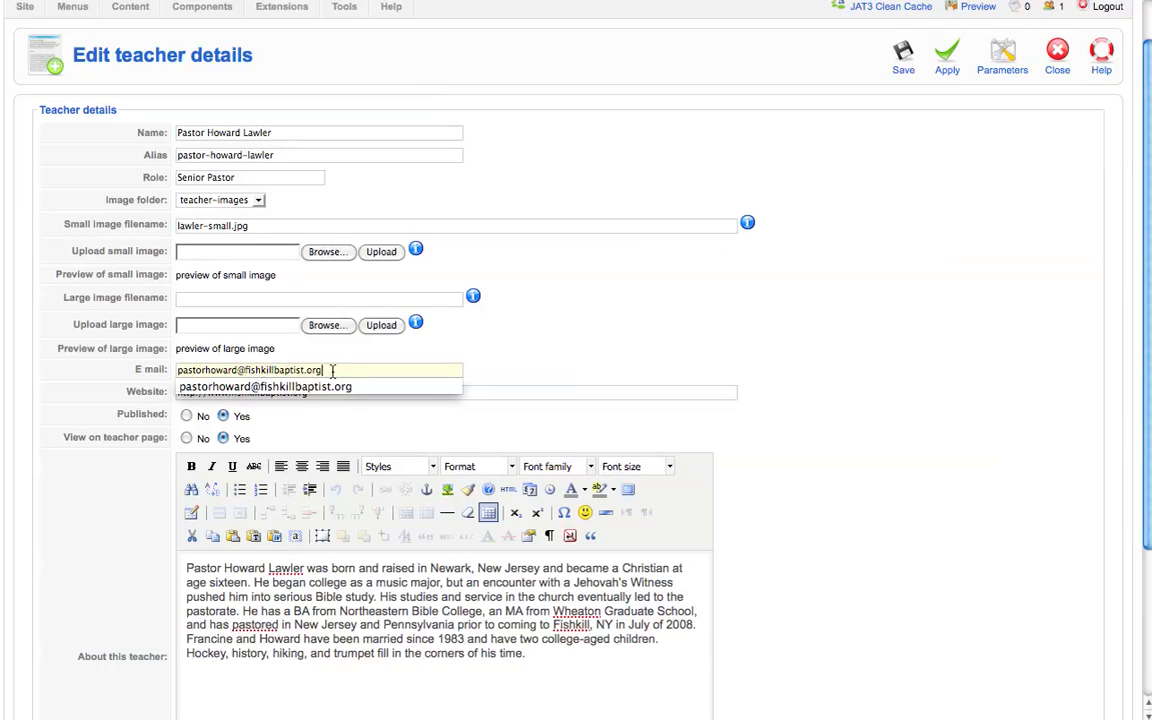
pyautogui.click(489, 394)
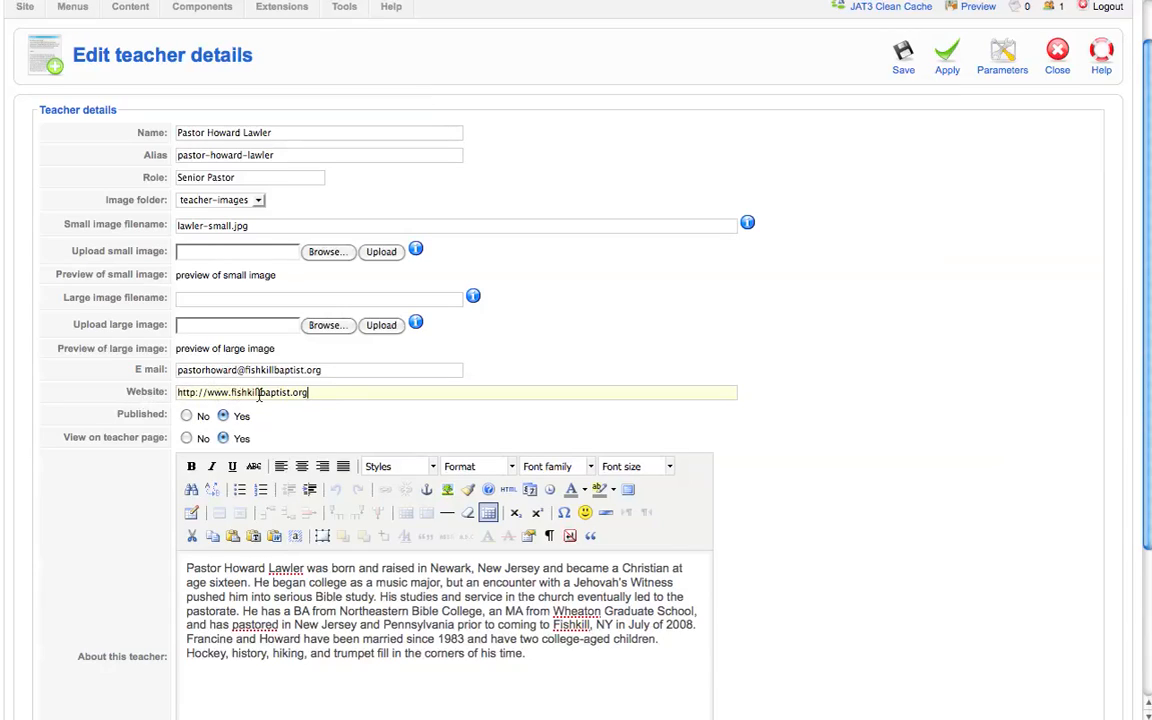
pyautogui.scroll(-1, 258, 399)
pyautogui.scroll(-4, 258, 399)
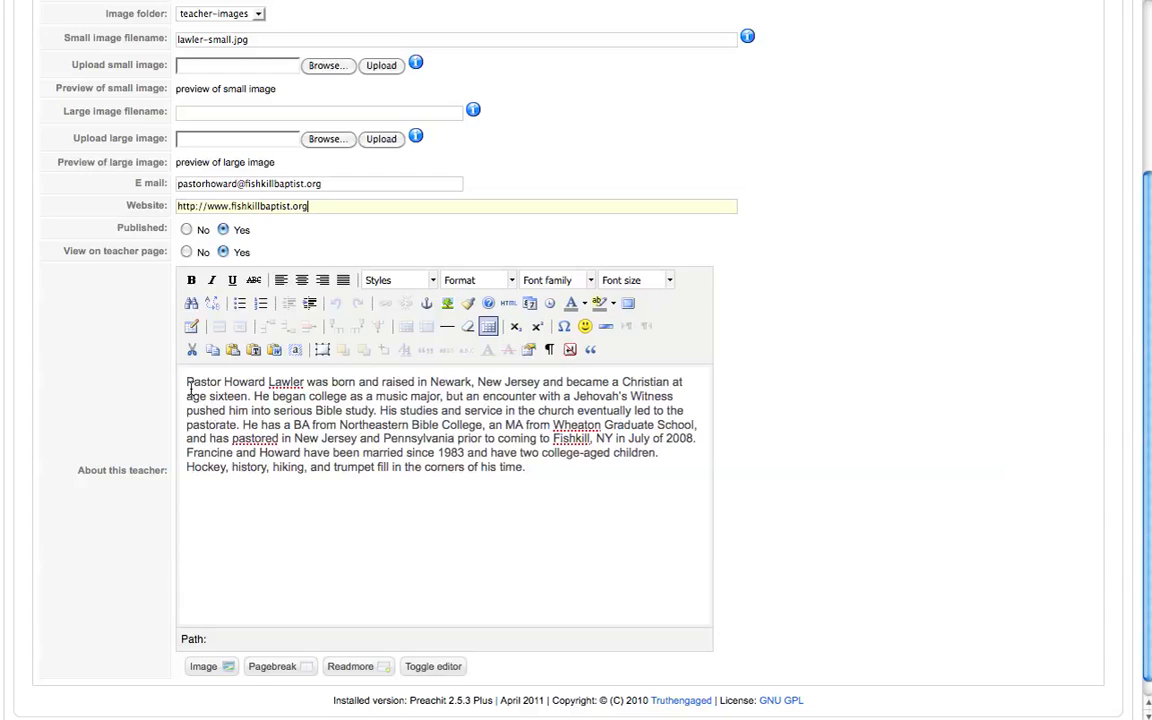
pyautogui.scroll(4, 895, 420)
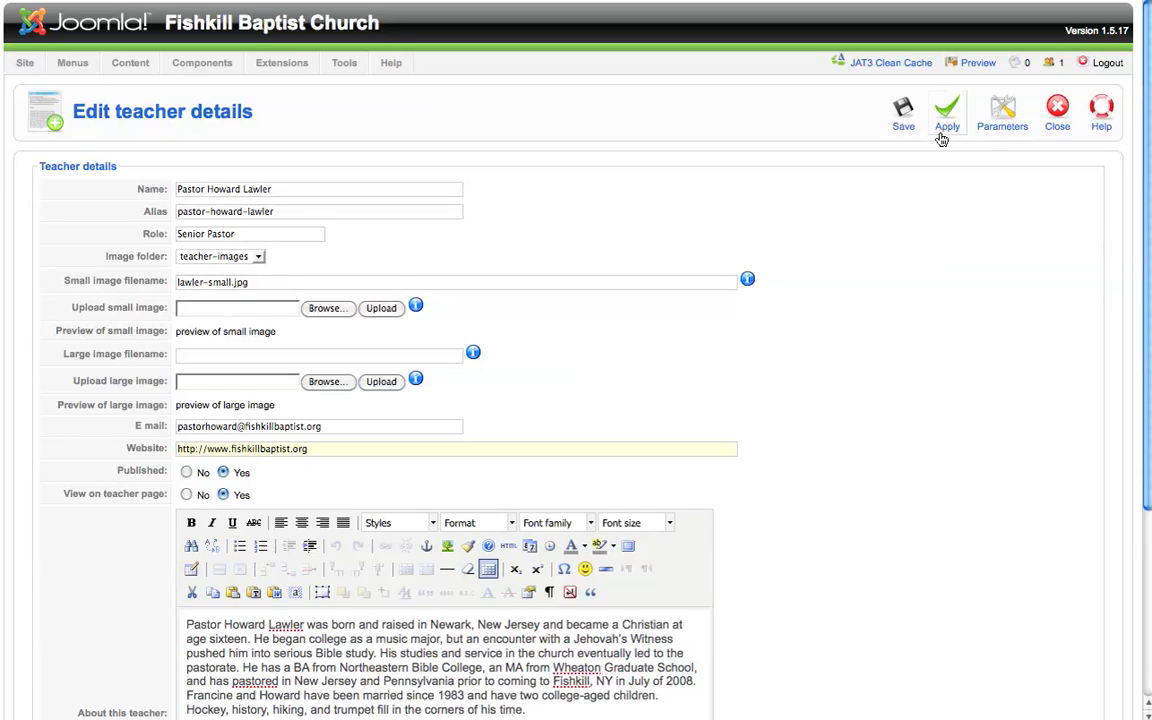
pyautogui.click(899, 120)
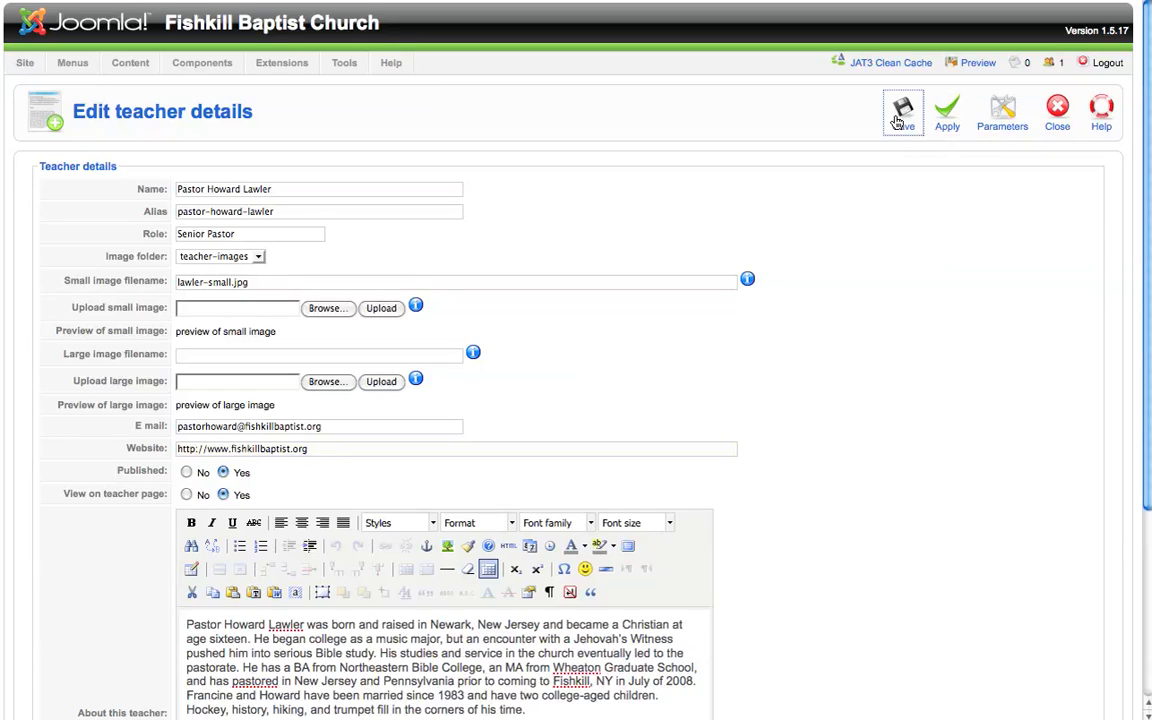